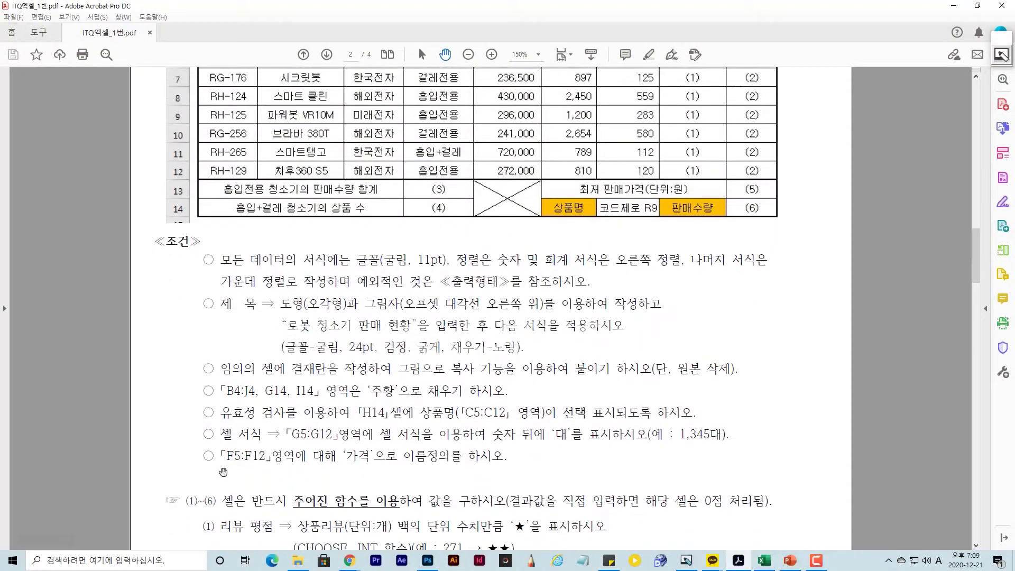
- Bring function questions (1) to (7) of the exam PDF into view and open a blank grid whiteboard in the screen annotation tool
{"action": "scroll", "coordinate": [453, 346], "scroll_direction": "down", "scroll_amount": 2}
{"action": "scroll", "coordinate": [453, 346], "scroll_direction": "down", "scroll_amount": 3}
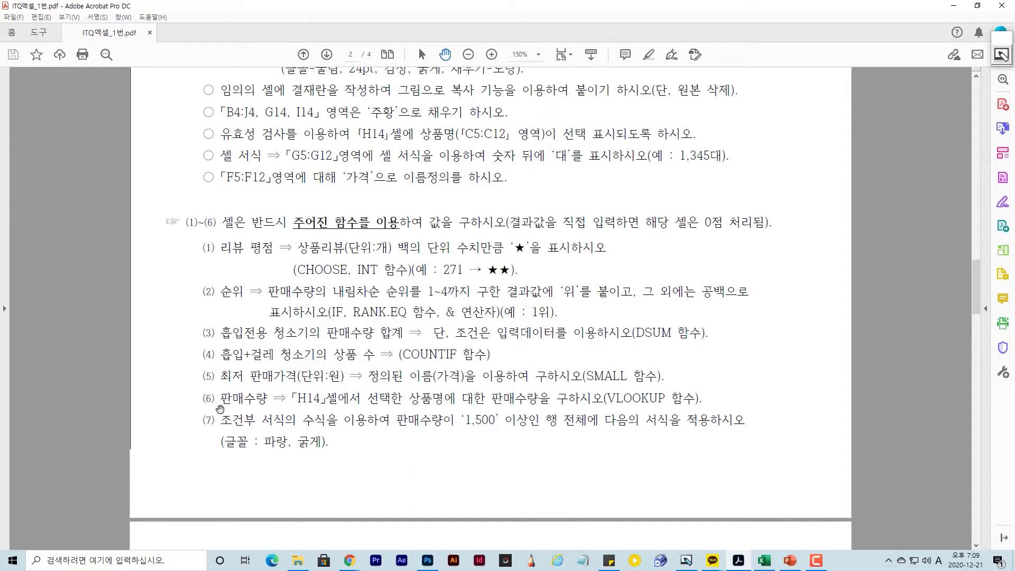
{"action": "left_click", "coordinate": [1001, 55]}
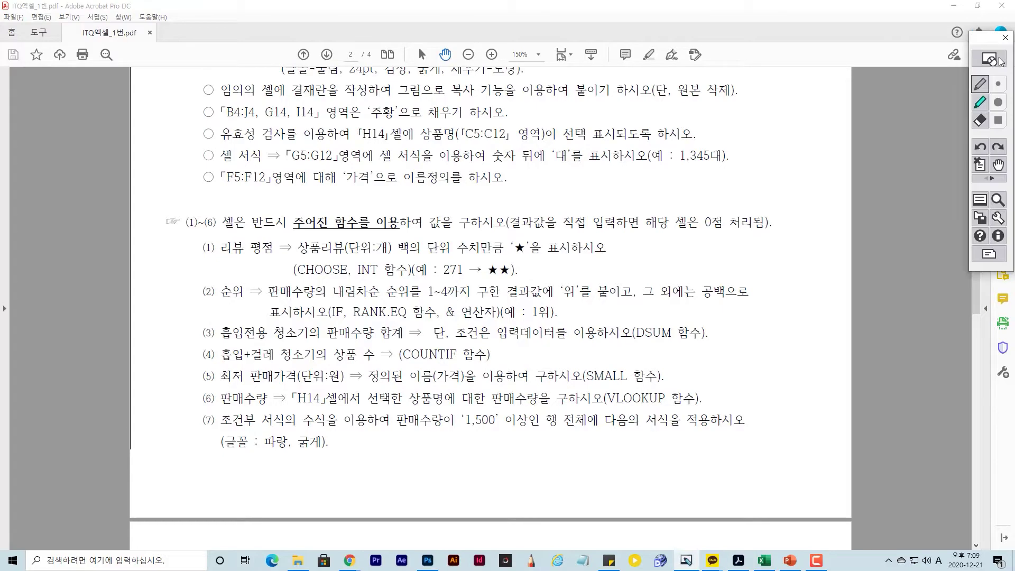
{"action": "left_click", "coordinate": [981, 200]}
- Handwrite the heading "함수" with an asterisk in front of it near the upper part of the whiteboard
{"action": "left_click_drag", "start_coordinate": [214, 89], "coordinate": [190, 122]}
{"action": "mouse_move", "coordinate": [194, 95]}
{"action": "left_mouse_down"}
{"action": "mouse_move", "coordinate": [210, 117]}
{"action": "mouse_move", "coordinate": [218, 103]}
{"action": "left_mouse_up"}
{"action": "left_click_drag", "start_coordinate": [235, 84], "coordinate": [246, 99]}
{"action": "left_click_drag", "start_coordinate": [232, 104], "coordinate": [252, 123]}
{"action": "left_click_drag", "start_coordinate": [253, 109], "coordinate": [258, 123]}
{"action": "mouse_move", "coordinate": [273, 90]}
{"action": "left_mouse_down"}
{"action": "mouse_move", "coordinate": [266, 101]}
{"action": "mouse_move", "coordinate": [282, 101]}
{"action": "left_mouse_up"}
{"action": "left_click_drag", "start_coordinate": [265, 104], "coordinate": [284, 104]}
{"action": "left_click_drag", "start_coordinate": [275, 105], "coordinate": [274, 126]}
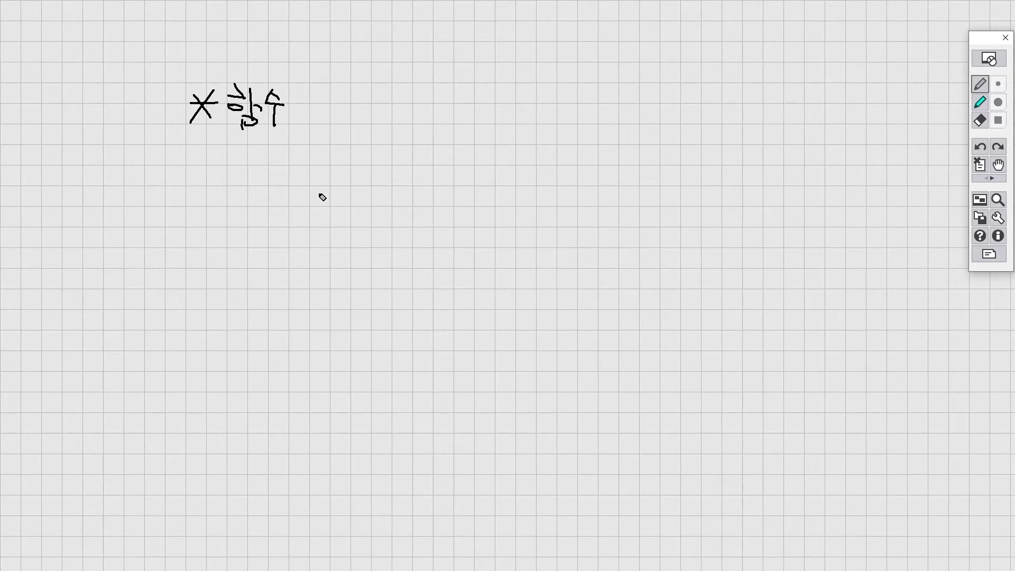
- Draw an angle bracket beside the "함수" heading and handwrite "IF, DB함수," as the first entries of the list
{"action": "mouse_move", "coordinate": [318, 102]}
{"action": "left_mouse_down"}
{"action": "mouse_move", "coordinate": [301, 125]}
{"action": "mouse_move", "coordinate": [319, 172]}
{"action": "left_mouse_up"}
{"action": "mouse_move", "coordinate": [337, 94]}
{"action": "left_mouse_down"}
{"action": "mouse_move", "coordinate": [352, 94]}
{"action": "mouse_move", "coordinate": [344, 114]}
{"action": "left_mouse_up"}
{"action": "left_click_drag", "start_coordinate": [335, 115], "coordinate": [356, 114]}
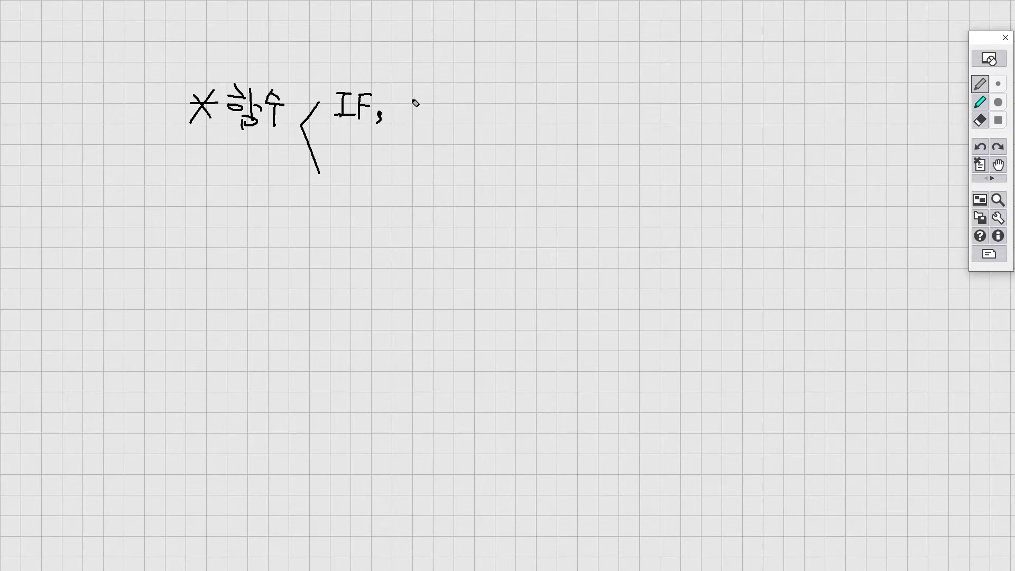
{"action": "left_click_drag", "start_coordinate": [406, 96], "coordinate": [406, 121]}
{"action": "mouse_move", "coordinate": [427, 96]}
{"action": "left_mouse_down"}
{"action": "mouse_move", "coordinate": [427, 121]}
{"action": "mouse_move", "coordinate": [453, 98]}
{"action": "left_mouse_up"}
{"action": "left_click_drag", "start_coordinate": [446, 102], "coordinate": [446, 102]}
{"action": "left_click_drag", "start_coordinate": [459, 90], "coordinate": [459, 108]}
{"action": "mouse_move", "coordinate": [459, 102]}
{"action": "left_mouse_down"}
{"action": "mouse_move", "coordinate": [463, 121]}
{"action": "mouse_move", "coordinate": [482, 100]}
{"action": "left_mouse_up"}
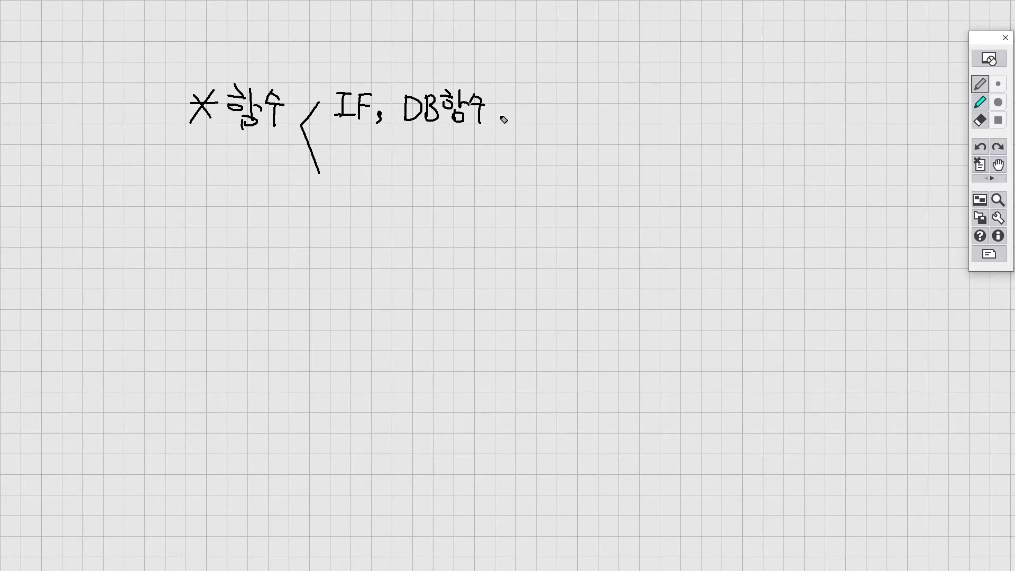
- Handwrite "VLookup" at the end of the first row of functions
{"action": "left_click_drag", "start_coordinate": [522, 98], "coordinate": [534, 97]}
{"action": "mouse_move", "coordinate": [539, 96]}
{"action": "left_mouse_down"}
{"action": "mouse_move", "coordinate": [539, 112]}
{"action": "mouse_move", "coordinate": [552, 113]}
{"action": "left_mouse_up"}
{"action": "left_click_drag", "start_coordinate": [560, 104], "coordinate": [590, 117]}
{"action": "left_click_drag", "start_coordinate": [602, 105], "coordinate": [626, 140]}
{"action": "left_click_drag", "start_coordinate": [627, 108], "coordinate": [628, 120]}
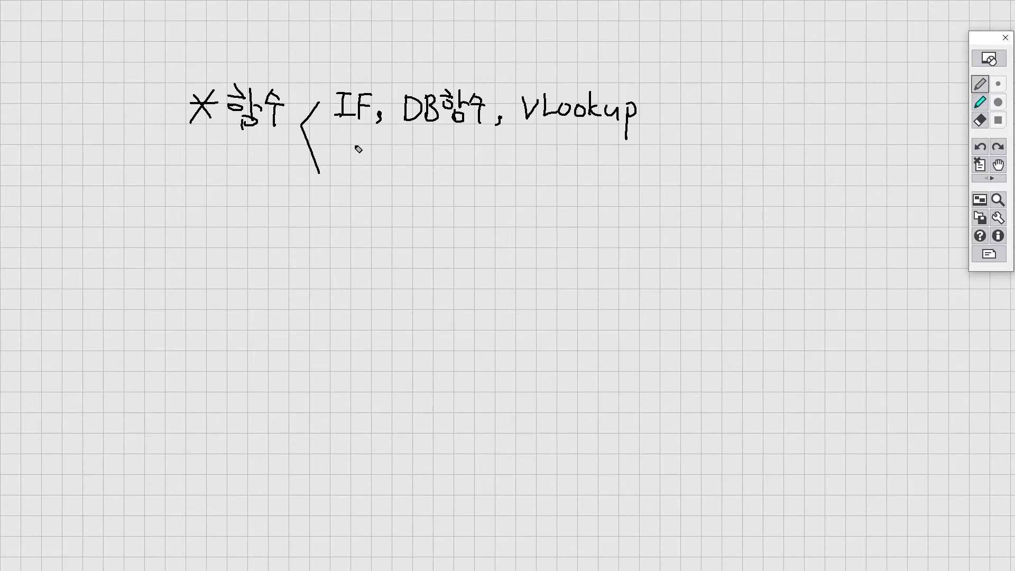
- Start a second row under "IF" with the handwritten functions "Countif, Sumif," and underline the "if" of Countif
{"action": "left_click_drag", "start_coordinate": [354, 154], "coordinate": [353, 173]}
{"action": "left_click_drag", "start_coordinate": [360, 158], "coordinate": [384, 173]}
{"action": "mouse_move", "coordinate": [390, 165]}
{"action": "left_mouse_down"}
{"action": "mouse_move", "coordinate": [412, 174]}
{"action": "mouse_move", "coordinate": [417, 155]}
{"action": "left_mouse_up"}
{"action": "mouse_move", "coordinate": [426, 155]}
{"action": "left_mouse_down"}
{"action": "mouse_move", "coordinate": [426, 174]}
{"action": "mouse_move", "coordinate": [438, 174]}
{"action": "mouse_move", "coordinate": [443, 157]}
{"action": "left_mouse_up"}
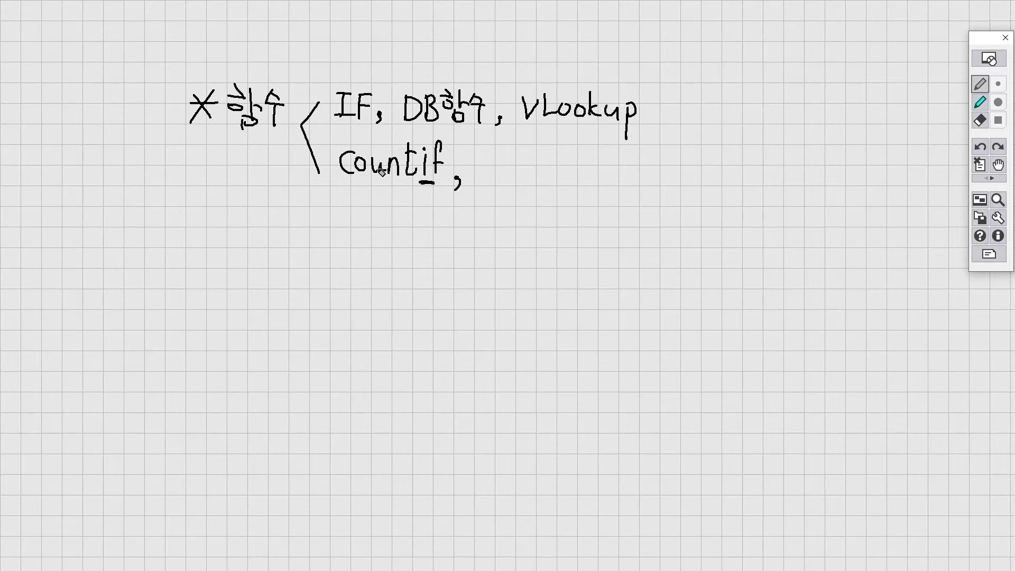
{"action": "mouse_move", "coordinate": [495, 157]}
{"action": "left_mouse_down"}
{"action": "mouse_move", "coordinate": [474, 174]}
{"action": "mouse_move", "coordinate": [533, 177]}
{"action": "left_mouse_up"}
{"action": "left_click_drag", "start_coordinate": [539, 176], "coordinate": [544, 165]}
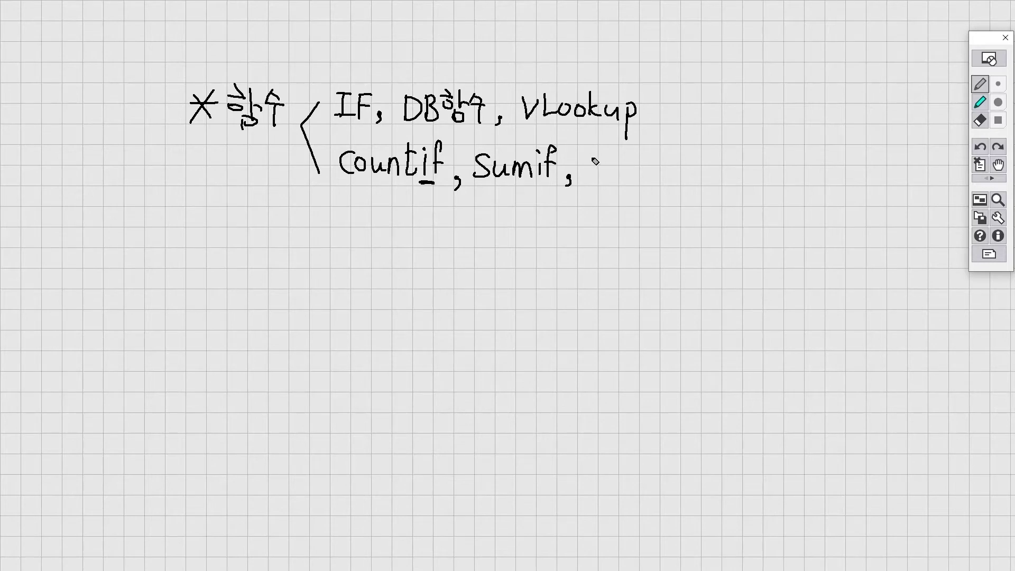
- Add "Left, Right, Mid" to the second row, underline them with a wavy line and label them "텍스트" with an arrow
{"action": "mouse_move", "coordinate": [594, 154]}
{"action": "left_mouse_down"}
{"action": "mouse_move", "coordinate": [605, 179]}
{"action": "mouse_move", "coordinate": [632, 178]}
{"action": "mouse_move", "coordinate": [654, 159]}
{"action": "mouse_move", "coordinate": [660, 186]}
{"action": "left_mouse_up"}
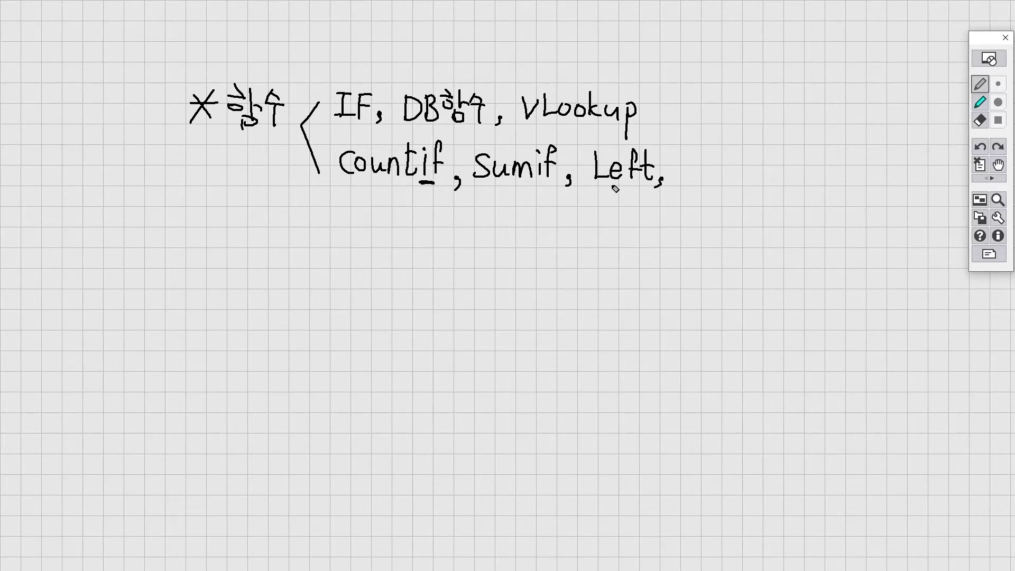
{"action": "left_click_drag", "start_coordinate": [672, 150], "coordinate": [671, 182]}
{"action": "left_click_drag", "start_coordinate": [676, 152], "coordinate": [692, 182]}
{"action": "left_click_drag", "start_coordinate": [698, 169], "coordinate": [700, 193]}
{"action": "mouse_move", "coordinate": [718, 151]}
{"action": "left_mouse_down"}
{"action": "mouse_move", "coordinate": [717, 183]}
{"action": "mouse_move", "coordinate": [735, 182]}
{"action": "left_mouse_up"}
{"action": "left_click_drag", "start_coordinate": [728, 168], "coordinate": [742, 166]}
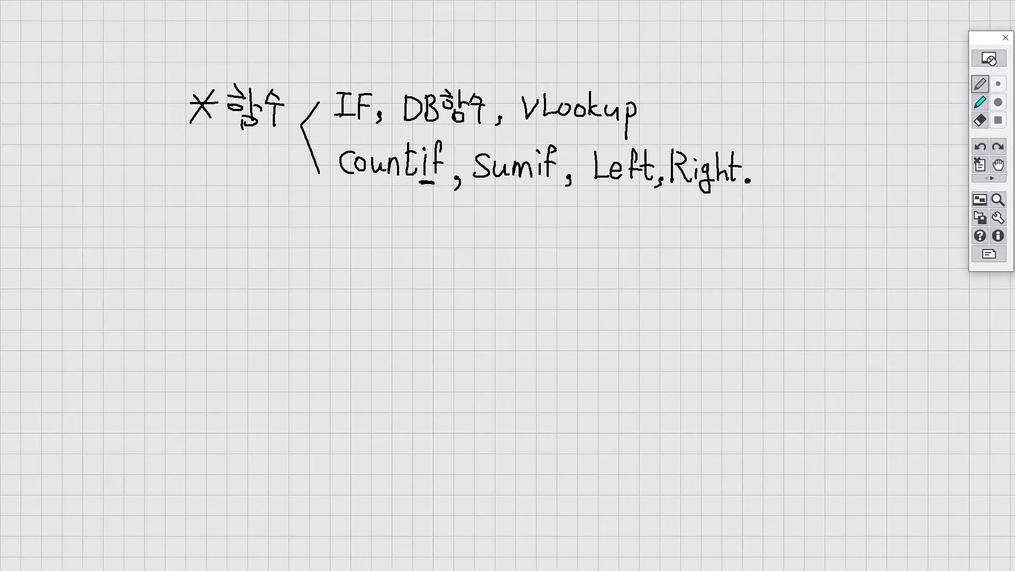
{"action": "left_click_drag", "start_coordinate": [761, 154], "coordinate": [775, 181]}
{"action": "mouse_move", "coordinate": [783, 165]}
{"action": "left_mouse_down"}
{"action": "mouse_move", "coordinate": [784, 180]}
{"action": "mouse_move", "coordinate": [808, 180]}
{"action": "left_mouse_up"}
{"action": "mouse_move", "coordinate": [590, 198]}
{"action": "left_mouse_down"}
{"action": "mouse_move", "coordinate": [823, 192]}
{"action": "mouse_move", "coordinate": [609, 216]}
{"action": "mouse_move", "coordinate": [656, 226]}
{"action": "mouse_move", "coordinate": [655, 237]}
{"action": "mouse_move", "coordinate": [672, 222]}
{"action": "mouse_move", "coordinate": [701, 236]}
{"action": "left_mouse_up"}
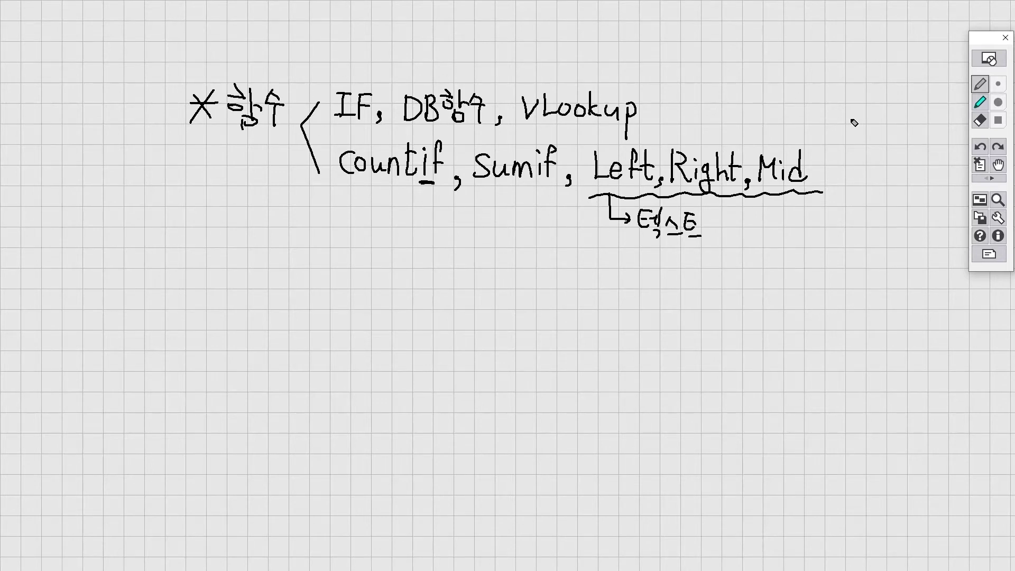
- Handwrite "5문제" above the end of the function list and circle it
{"action": "left_click_drag", "start_coordinate": [744, 65], "coordinate": [742, 89]}
{"action": "mouse_move", "coordinate": [742, 62]}
{"action": "left_mouse_down"}
{"action": "mouse_move", "coordinate": [769, 73]}
{"action": "mouse_move", "coordinate": [772, 88]}
{"action": "mouse_move", "coordinate": [793, 84]}
{"action": "left_mouse_up"}
{"action": "left_click_drag", "start_coordinate": [799, 65], "coordinate": [798, 90]}
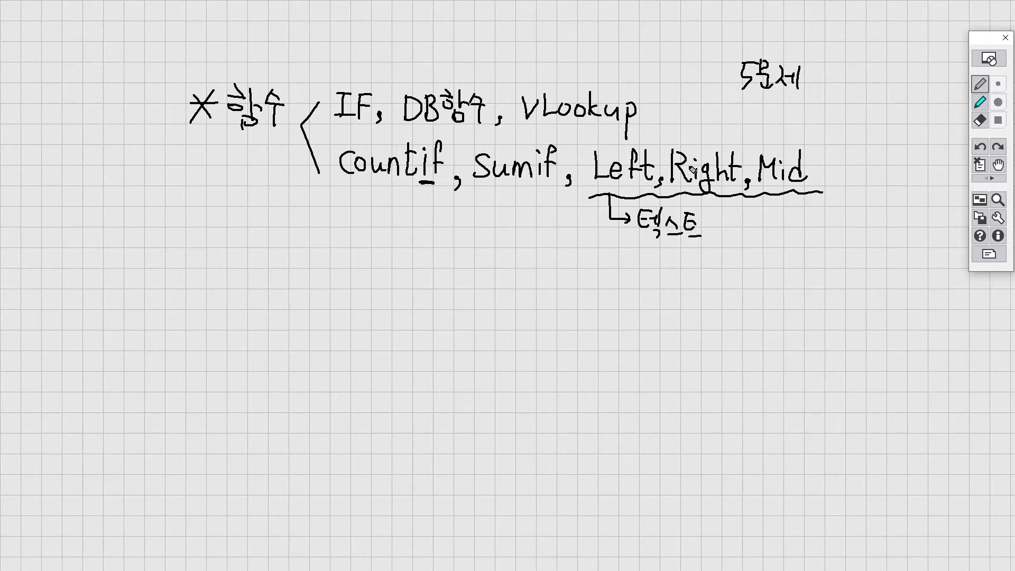
{"action": "mouse_move", "coordinate": [765, 105]}
{"action": "left_mouse_down"}
{"action": "mouse_move", "coordinate": [764, 38]}
{"action": "mouse_move", "coordinate": [757, 107]}
{"action": "left_mouse_up"}
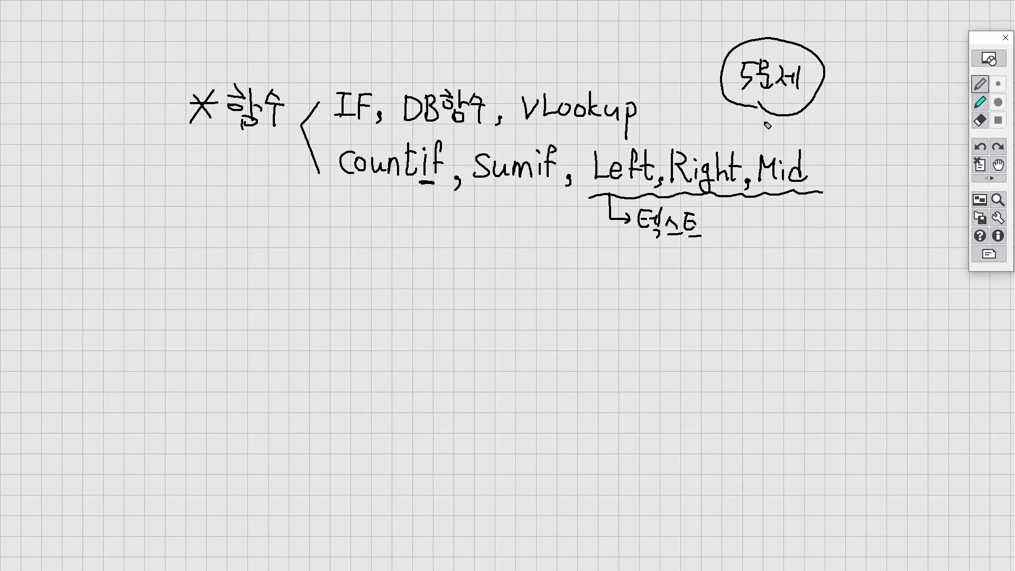
- Check the function questions in the exam PDF and add "RANK.EQ" after "Mid" on the whiteboard
{"action": "left_click", "coordinate": [988, 59]}
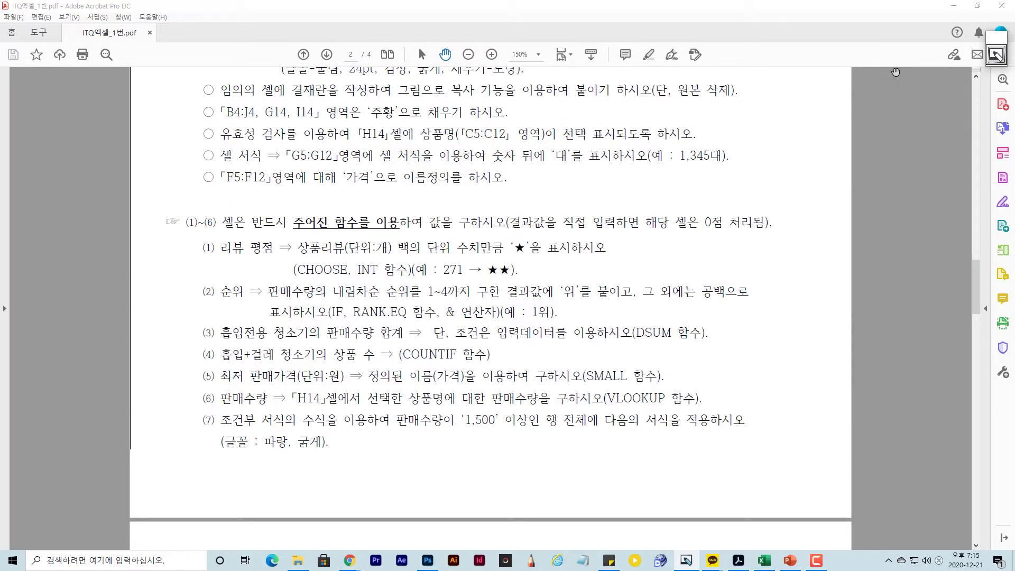
{"action": "left_click", "coordinate": [997, 55]}
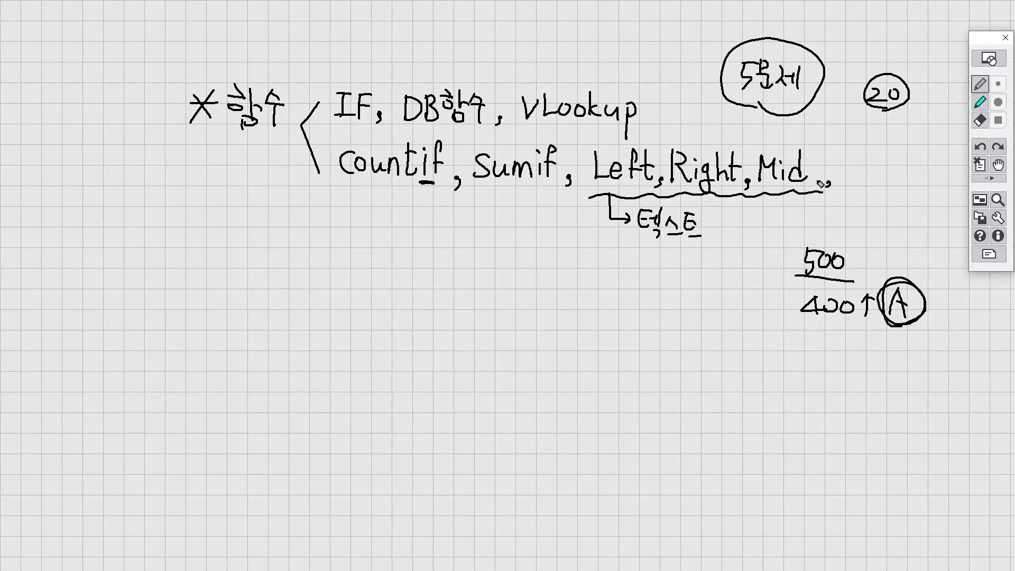
{"action": "mouse_move", "coordinate": [847, 154]}
{"action": "left_mouse_down"}
{"action": "mouse_move", "coordinate": [848, 181]}
{"action": "mouse_move", "coordinate": [872, 176]}
{"action": "left_mouse_up"}
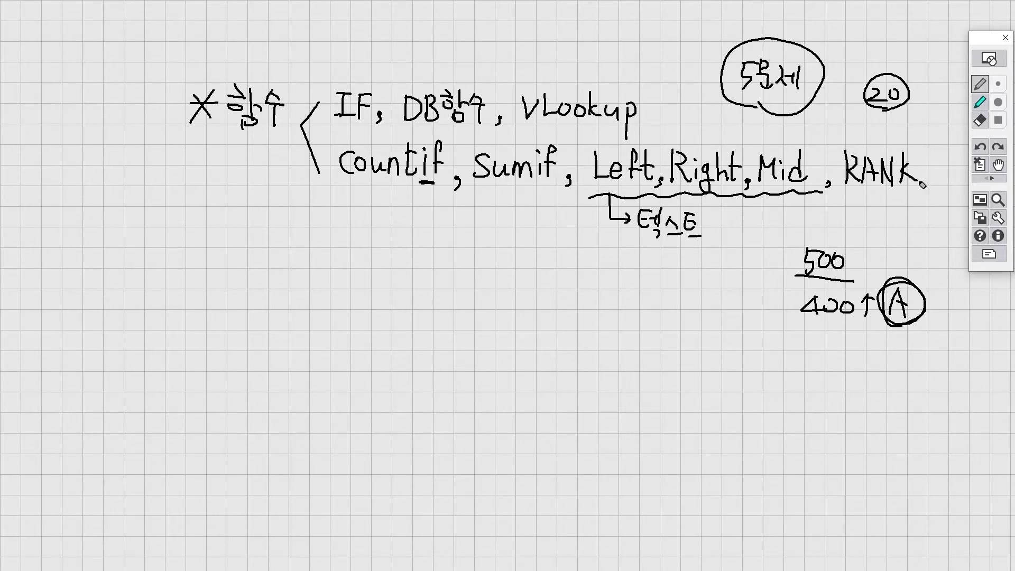
{"action": "mouse_move", "coordinate": [937, 161]}
{"action": "left_mouse_down"}
{"action": "mouse_move", "coordinate": [929, 185]}
{"action": "mouse_move", "coordinate": [958, 186]}
{"action": "left_mouse_up"}
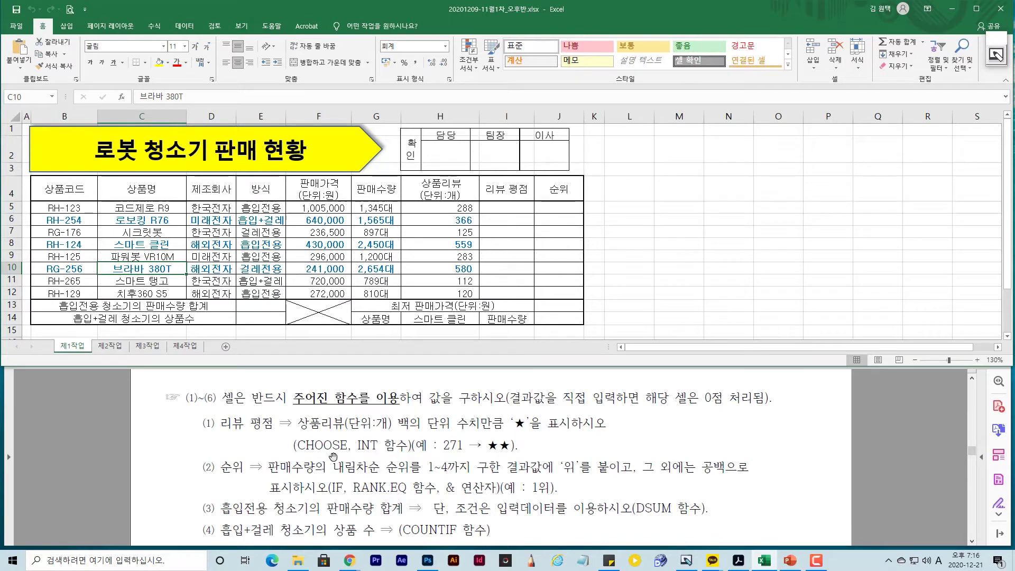
- Return to the whiteboard and write a boxed 1 followed by "CHOOSE" below the list, with "선택" underneath it
{"action": "left_click", "coordinate": [997, 55]}
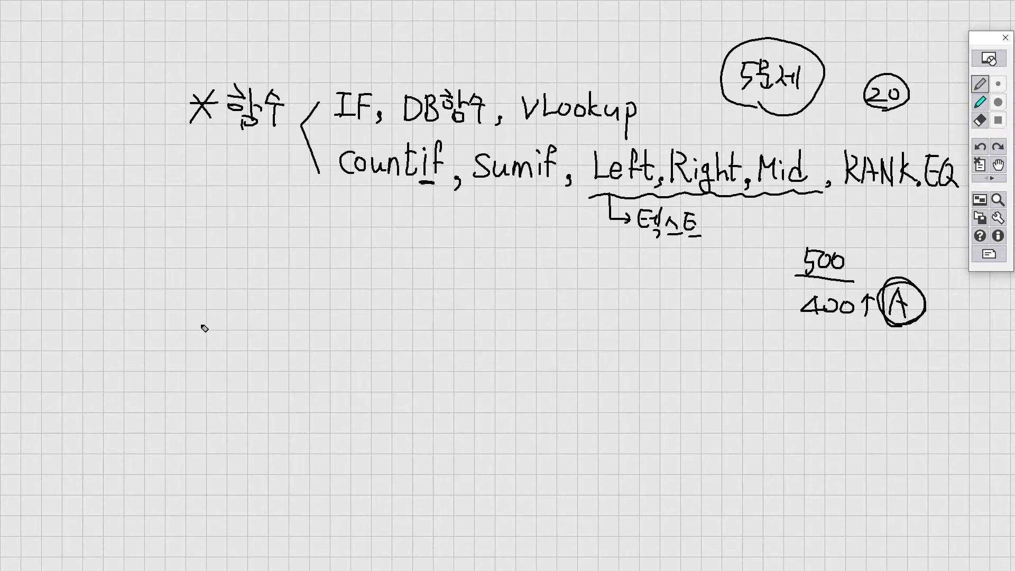
{"action": "left_click_drag", "start_coordinate": [201, 323], "coordinate": [203, 346]}
{"action": "mouse_move", "coordinate": [193, 320]}
{"action": "left_mouse_down"}
{"action": "mouse_move", "coordinate": [194, 341]}
{"action": "mouse_move", "coordinate": [217, 344]}
{"action": "left_mouse_up"}
{"action": "left_click_drag", "start_coordinate": [196, 343], "coordinate": [218, 344]}
{"action": "left_click", "coordinate": [998, 165]}
{"action": "left_click_drag", "start_coordinate": [945, 198], "coordinate": [866, 159]}
{"action": "left_click", "coordinate": [980, 86]}
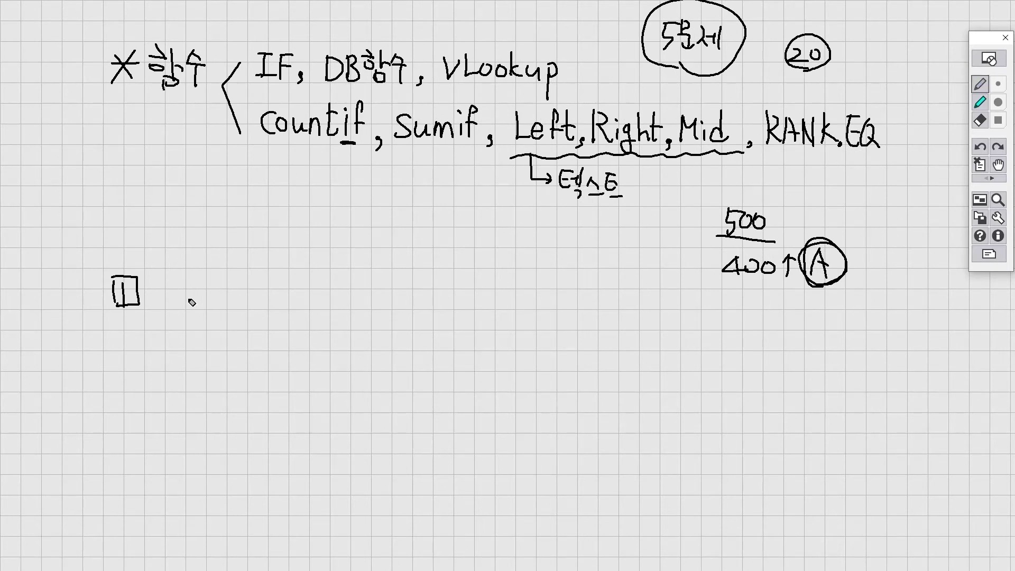
{"action": "mouse_move", "coordinate": [200, 282]}
{"action": "left_mouse_down"}
{"action": "mouse_move", "coordinate": [208, 294]}
{"action": "mouse_move", "coordinate": [272, 286]}
{"action": "mouse_move", "coordinate": [288, 301]}
{"action": "left_mouse_up"}
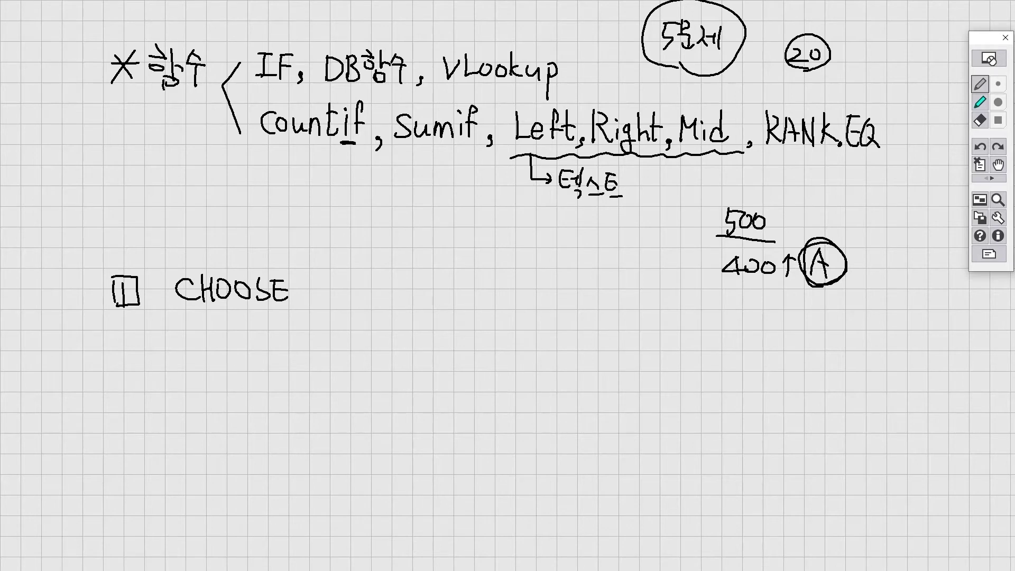
{"action": "left_click_drag", "start_coordinate": [201, 320], "coordinate": [236, 320]}
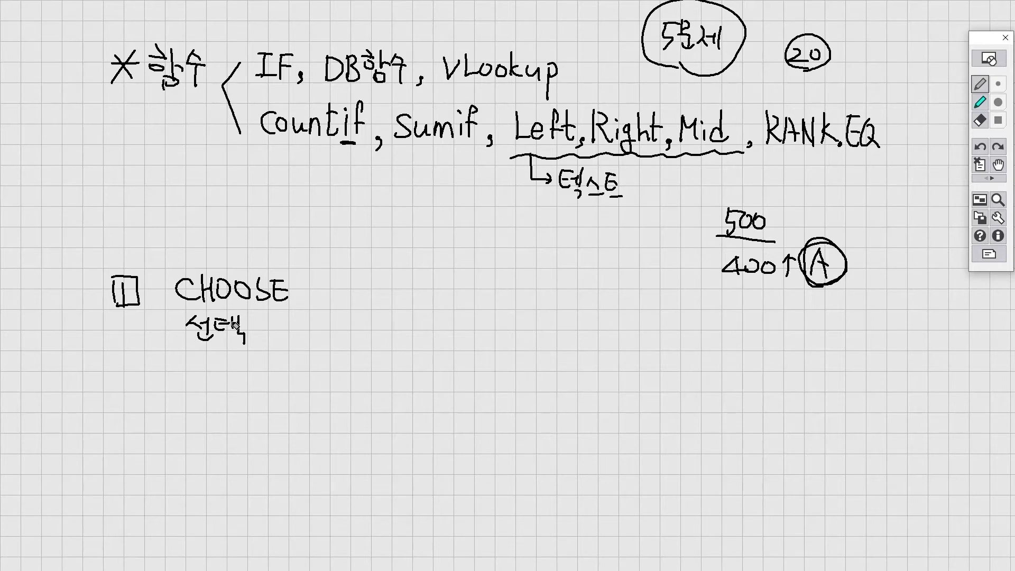
- Write the first CHOOSE argument beside the function name as "① 숫자, 함수"
{"action": "left_click_drag", "start_coordinate": [328, 284], "coordinate": [327, 299]}
{"action": "left_click_drag", "start_coordinate": [324, 285], "coordinate": [326, 286]}
{"action": "left_click_drag", "start_coordinate": [373, 277], "coordinate": [364, 292]}
{"action": "mouse_move", "coordinate": [397, 280]}
{"action": "left_mouse_down"}
{"action": "mouse_move", "coordinate": [397, 305]}
{"action": "mouse_move", "coordinate": [441, 290]}
{"action": "left_mouse_up"}
{"action": "left_click_drag", "start_coordinate": [432, 299], "coordinate": [442, 294]}
{"action": "left_click_drag", "start_coordinate": [447, 287], "coordinate": [455, 294]}
{"action": "mouse_move", "coordinate": [441, 297]}
{"action": "left_mouse_down"}
{"action": "mouse_move", "coordinate": [461, 296]}
{"action": "mouse_move", "coordinate": [452, 307]}
{"action": "left_mouse_up"}
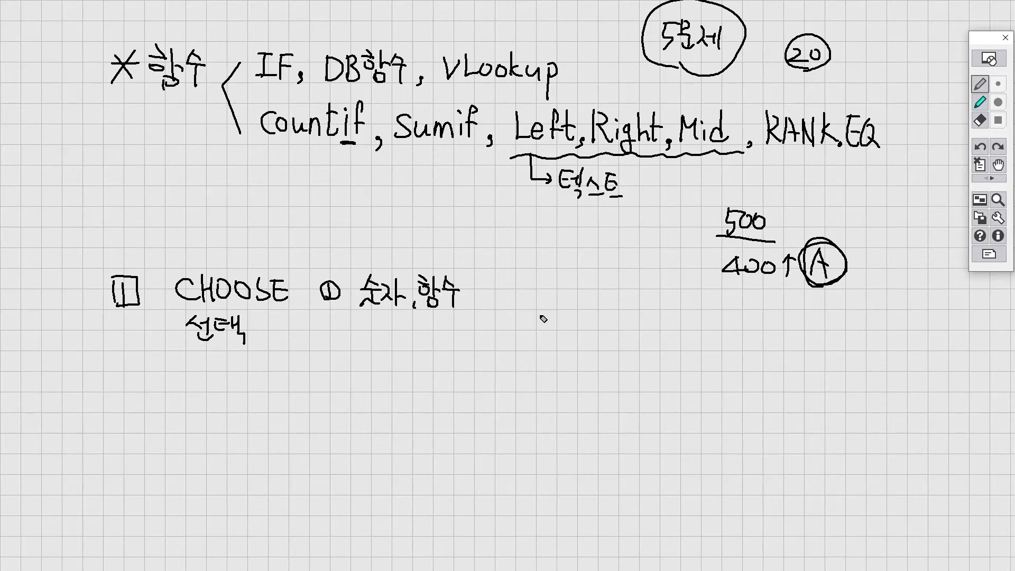
- Check question (1) in the exam sheet and write the second CHOOSE argument on the whiteboard as "② 1일때"
{"action": "left_click", "coordinate": [986, 59]}
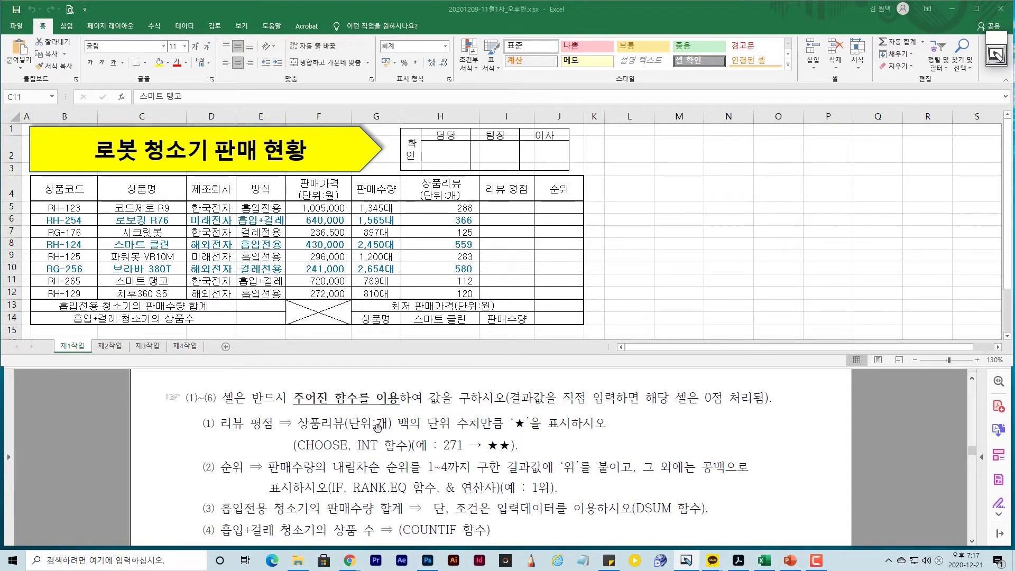
{"action": "left_click", "coordinate": [996, 56]}
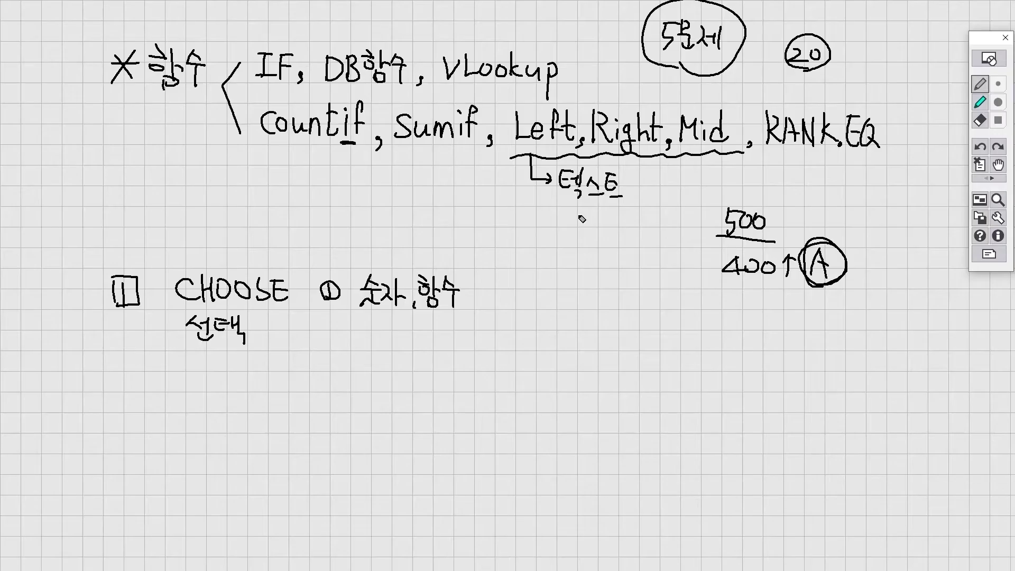
{"action": "left_click_drag", "start_coordinate": [389, 300], "coordinate": [391, 305]}
{"action": "mouse_move", "coordinate": [336, 330]}
{"action": "left_mouse_down"}
{"action": "mouse_move", "coordinate": [323, 341]}
{"action": "mouse_move", "coordinate": [415, 336]}
{"action": "left_mouse_up"}
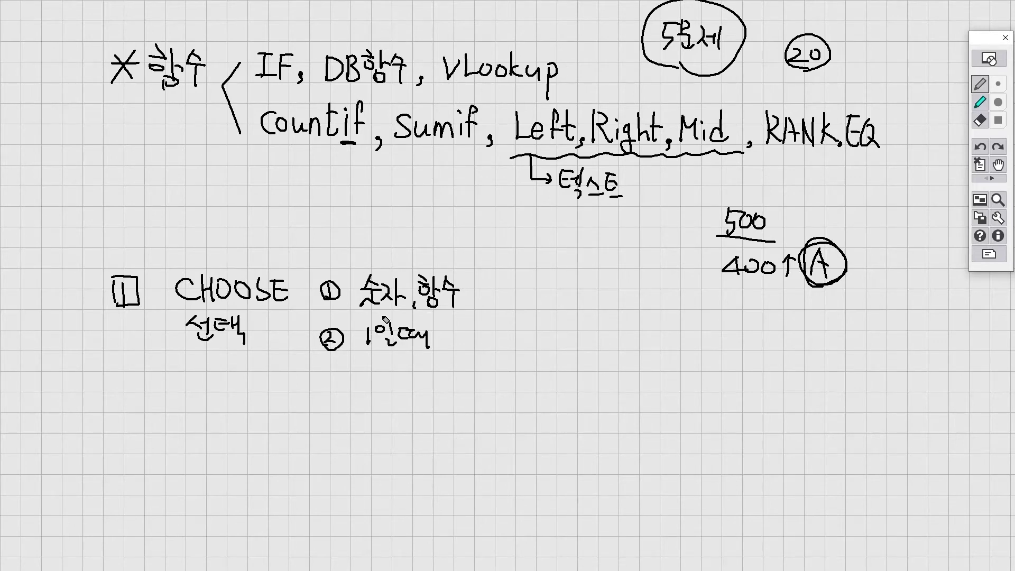
- Write the third CHOOSE argument "③ 2일때" and a circled 4 with a column of dots for further arguments
{"action": "mouse_move", "coordinate": [330, 375]}
{"action": "left_mouse_down"}
{"action": "mouse_move", "coordinate": [350, 384]}
{"action": "mouse_move", "coordinate": [330, 381]}
{"action": "mouse_move", "coordinate": [375, 368]}
{"action": "mouse_move", "coordinate": [385, 385]}
{"action": "left_mouse_up"}
{"action": "left_click_drag", "start_coordinate": [393, 367], "coordinate": [401, 376]}
{"action": "left_click_drag", "start_coordinate": [397, 379], "coordinate": [418, 389]}
{"action": "left_click_drag", "start_coordinate": [411, 369], "coordinate": [437, 391]}
{"action": "mouse_move", "coordinate": [334, 402]}
{"action": "left_mouse_down"}
{"action": "mouse_move", "coordinate": [348, 417]}
{"action": "mouse_move", "coordinate": [339, 401]}
{"action": "left_mouse_up"}
{"action": "left_click", "coordinate": [389, 410]}
{"action": "left_click", "coordinate": [389, 416]}
{"action": "left_click", "coordinate": [388, 423]}
{"action": "left_click", "coordinate": [388, 429]}
{"action": "left_click", "coordinate": [388, 436]}
{"action": "left_click", "coordinate": [388, 440]}
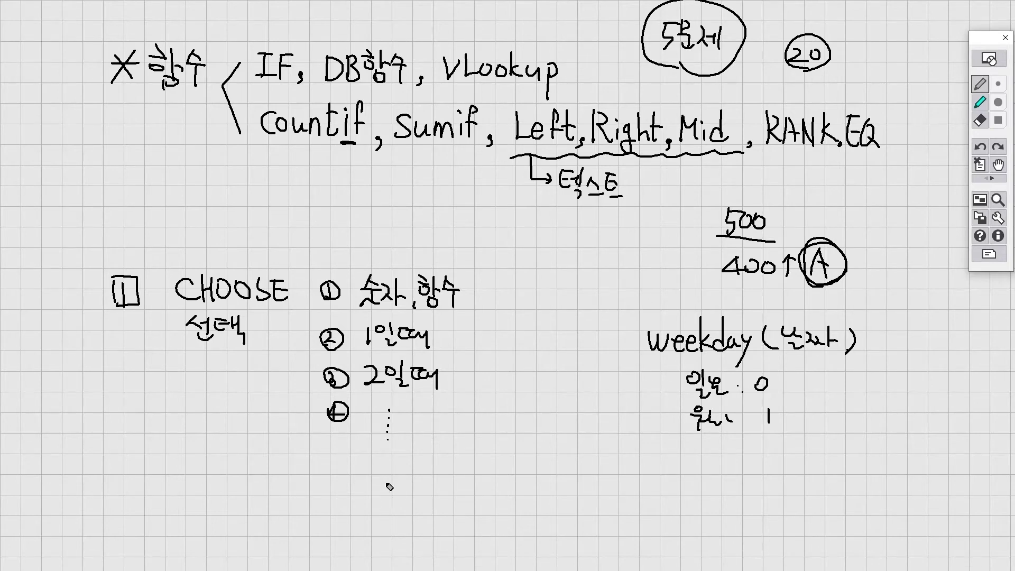
- Erase the weekday(날짜) notes and draw a curly bracket in front of the four CHOOSE arguments
{"action": "left_click", "coordinate": [981, 122]}
{"action": "mouse_move", "coordinate": [607, 321]}
{"action": "left_mouse_down"}
{"action": "mouse_move", "coordinate": [814, 331]}
{"action": "mouse_move", "coordinate": [759, 347]}
{"action": "mouse_move", "coordinate": [740, 371]}
{"action": "mouse_move", "coordinate": [728, 399]}
{"action": "mouse_move", "coordinate": [769, 426]}
{"action": "left_mouse_up"}
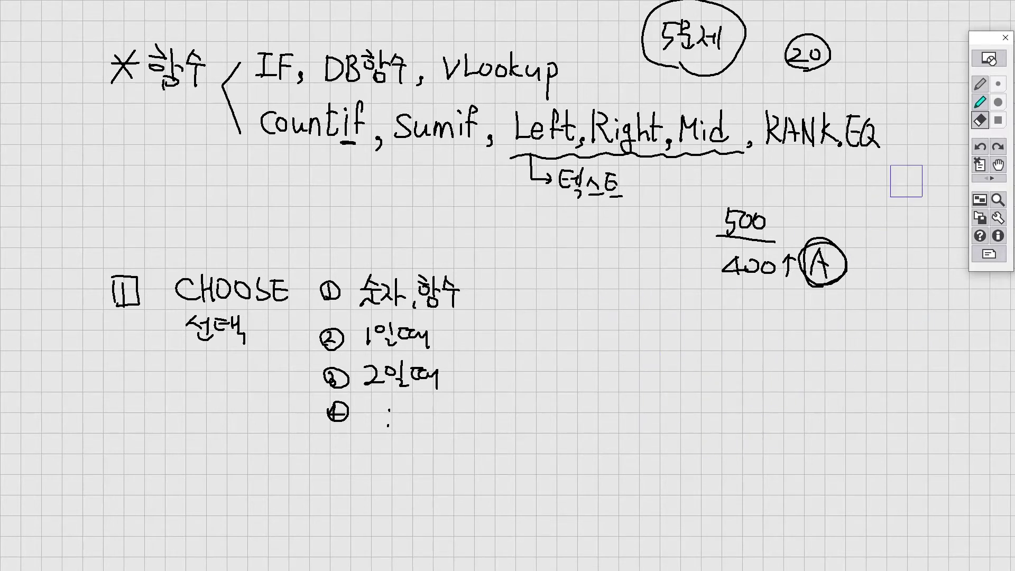
{"action": "left_click", "coordinate": [984, 62]}
{"action": "left_click_drag", "start_coordinate": [312, 267], "coordinate": [313, 433]}
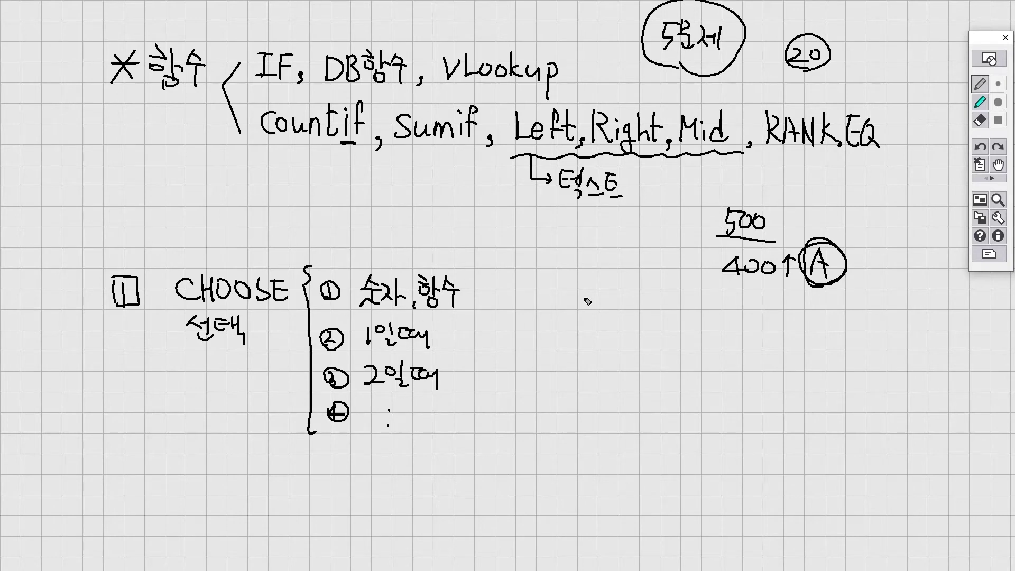
- Write "INT" with a bracket and the argument "① 숫자", and add an arrow to the note "정수로" below it
{"action": "mouse_move", "coordinate": [558, 312]}
{"action": "left_mouse_down"}
{"action": "mouse_move", "coordinate": [579, 311]}
{"action": "mouse_move", "coordinate": [569, 333]}
{"action": "left_mouse_up"}
{"action": "mouse_move", "coordinate": [558, 334]}
{"action": "left_mouse_down"}
{"action": "mouse_move", "coordinate": [579, 333]}
{"action": "mouse_move", "coordinate": [592, 313]}
{"action": "mouse_move", "coordinate": [604, 337]}
{"action": "mouse_move", "coordinate": [631, 323]}
{"action": "mouse_move", "coordinate": [635, 379]}
{"action": "left_mouse_up"}
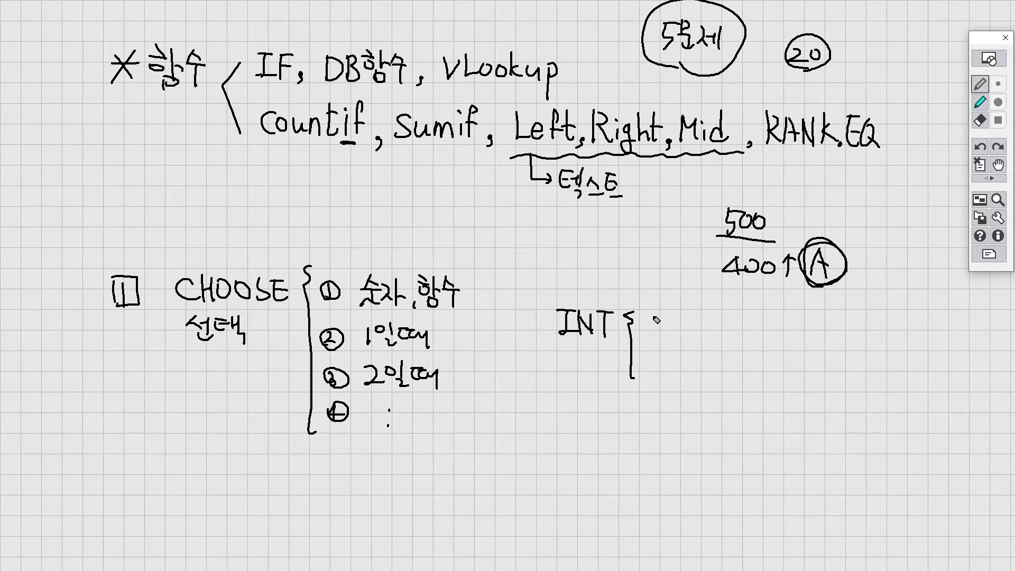
{"action": "mouse_move", "coordinate": [656, 315]}
{"action": "left_mouse_down"}
{"action": "mouse_move", "coordinate": [654, 333]}
{"action": "mouse_move", "coordinate": [680, 319]}
{"action": "mouse_move", "coordinate": [681, 337]}
{"action": "left_mouse_up"}
{"action": "left_click_drag", "start_coordinate": [688, 329], "coordinate": [698, 334]}
{"action": "left_click_drag", "start_coordinate": [699, 326], "coordinate": [708, 333]}
{"action": "left_click_drag", "start_coordinate": [712, 313], "coordinate": [717, 329]}
{"action": "mouse_move", "coordinate": [586, 355]}
{"action": "left_mouse_down"}
{"action": "mouse_move", "coordinate": [601, 399]}
{"action": "mouse_move", "coordinate": [635, 390]}
{"action": "mouse_move", "coordinate": [625, 412]}
{"action": "left_mouse_up"}
{"action": "mouse_move", "coordinate": [630, 401]}
{"action": "left_mouse_down"}
{"action": "mouse_move", "coordinate": [637, 423]}
{"action": "mouse_move", "coordinate": [682, 401]}
{"action": "mouse_move", "coordinate": [697, 419]}
{"action": "left_mouse_up"}
{"action": "left_click", "coordinate": [694, 415]}
{"action": "left_click", "coordinate": [701, 415]}
- Handwrite the example "INT(0.5)=0" beside the INT notes
{"action": "left_click_drag", "start_coordinate": [802, 351], "coordinate": [812, 352]}
{"action": "mouse_move", "coordinate": [807, 352]}
{"action": "left_mouse_down"}
{"action": "mouse_move", "coordinate": [807, 372]}
{"action": "mouse_move", "coordinate": [822, 373]}
{"action": "left_mouse_up"}
{"action": "left_click_drag", "start_coordinate": [816, 350], "coordinate": [823, 351]}
{"action": "mouse_move", "coordinate": [820, 351]}
{"action": "left_mouse_down"}
{"action": "mouse_move", "coordinate": [819, 373]}
{"action": "mouse_move", "coordinate": [834, 372]}
{"action": "left_mouse_up"}
{"action": "mouse_move", "coordinate": [834, 373]}
{"action": "left_mouse_down"}
{"action": "mouse_move", "coordinate": [834, 353]}
{"action": "mouse_move", "coordinate": [854, 353]}
{"action": "left_mouse_up"}
{"action": "left_click_drag", "start_coordinate": [847, 353], "coordinate": [848, 373]}
{"action": "mouse_move", "coordinate": [875, 348]}
{"action": "left_mouse_down"}
{"action": "mouse_move", "coordinate": [878, 378]}
{"action": "mouse_move", "coordinate": [893, 355]}
{"action": "mouse_move", "coordinate": [919, 364]}
{"action": "mouse_move", "coordinate": [925, 389]}
{"action": "mouse_move", "coordinate": [958, 360]}
{"action": "left_mouse_up"}
{"action": "left_click", "coordinate": [904, 369]}
{"action": "left_click_drag", "start_coordinate": [951, 366], "coordinate": [976, 355]}
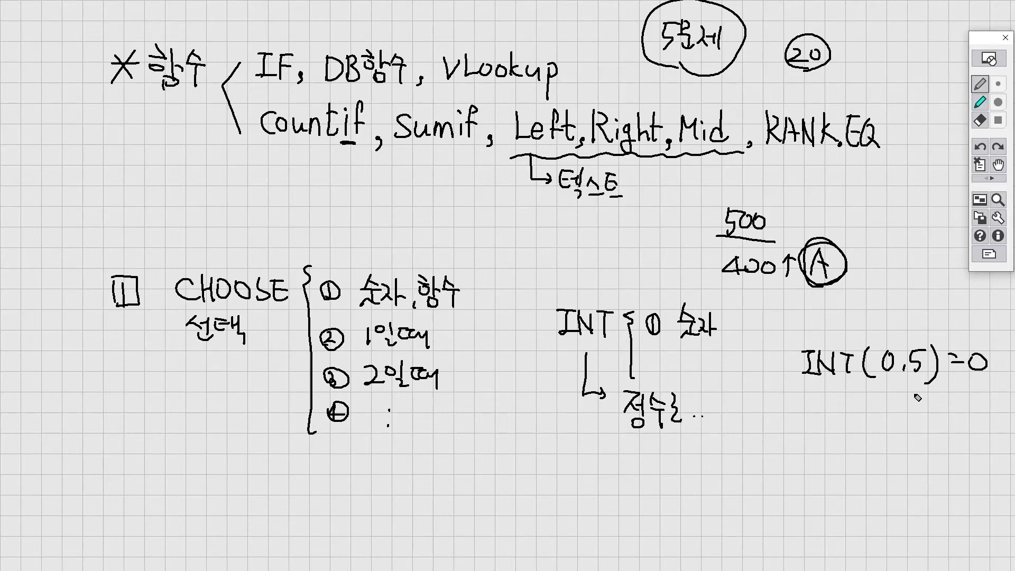
- Add the remark "(소수이하 버림)" after the note "정수로" under INT
{"action": "left_click_drag", "start_coordinate": [714, 393], "coordinate": [709, 424]}
{"action": "left_click_drag", "start_coordinate": [725, 397], "coordinate": [717, 413]}
{"action": "left_click_drag", "start_coordinate": [723, 405], "coordinate": [737, 424]}
{"action": "left_click_drag", "start_coordinate": [739, 397], "coordinate": [738, 407]}
{"action": "left_click_drag", "start_coordinate": [744, 401], "coordinate": [759, 418]}
{"action": "mouse_move", "coordinate": [765, 397]}
{"action": "left_mouse_down"}
{"action": "mouse_move", "coordinate": [765, 423]}
{"action": "mouse_move", "coordinate": [775, 401]}
{"action": "left_mouse_up"}
{"action": "mouse_move", "coordinate": [767, 407]}
{"action": "left_mouse_down"}
{"action": "mouse_move", "coordinate": [773, 418]}
{"action": "mouse_move", "coordinate": [793, 413]}
{"action": "left_mouse_up"}
{"action": "left_click_drag", "start_coordinate": [796, 405], "coordinate": [849, 428]}
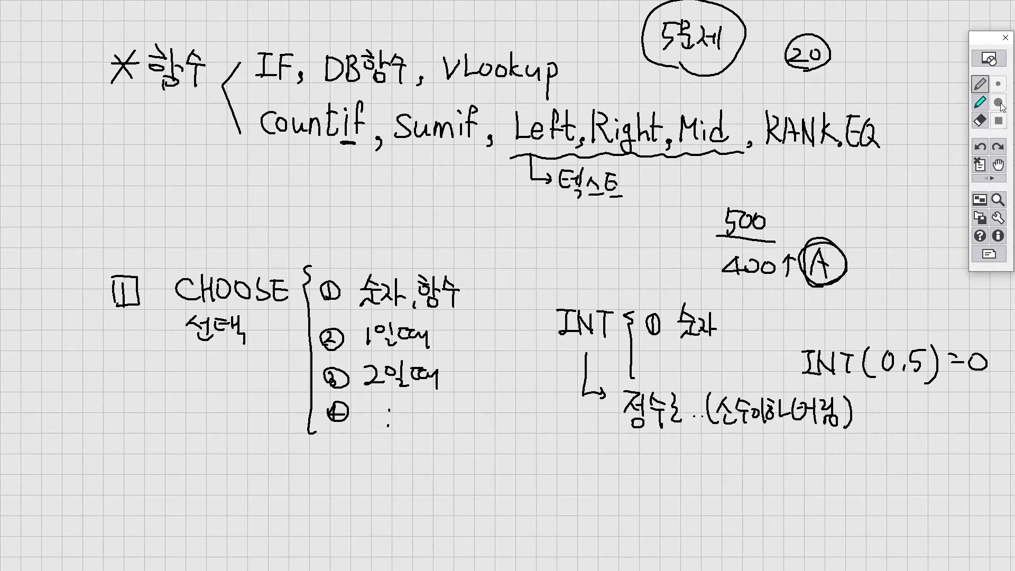
- Erase the "INT(0.5)=0" example and the dots after "정수로", and switch back to the pen
{"action": "left_click", "coordinate": [979, 120]}
{"action": "mouse_move", "coordinate": [805, 359]}
{"action": "left_mouse_down"}
{"action": "mouse_move", "coordinate": [979, 353]}
{"action": "mouse_move", "coordinate": [858, 360]}
{"action": "left_mouse_up"}
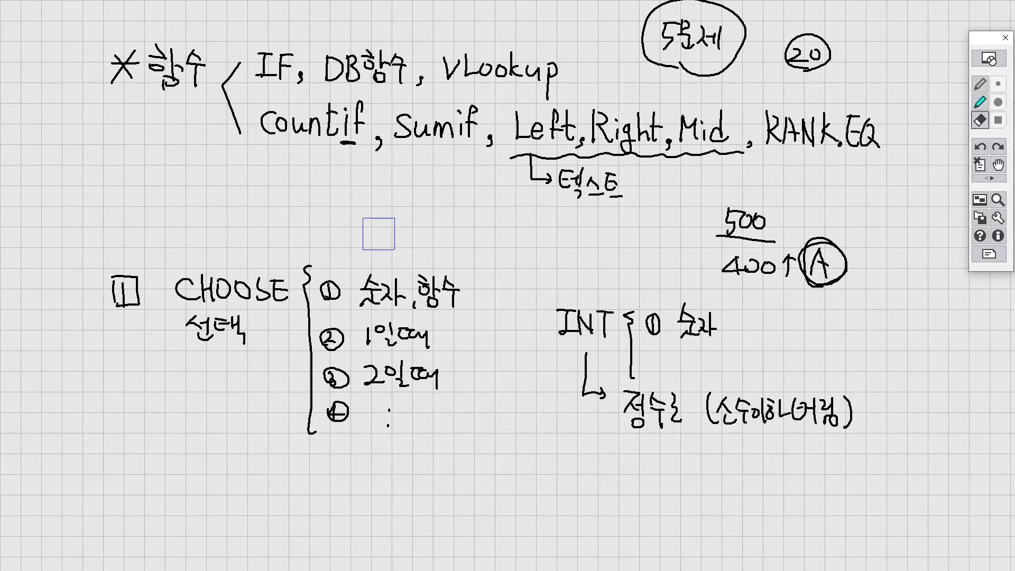
{"action": "left_click", "coordinate": [979, 84]}
- Leave the whiteboard for the Excel worksheet and select cell I5, the first empty cell under "리뷰 평점"
{"action": "left_click", "coordinate": [987, 60]}
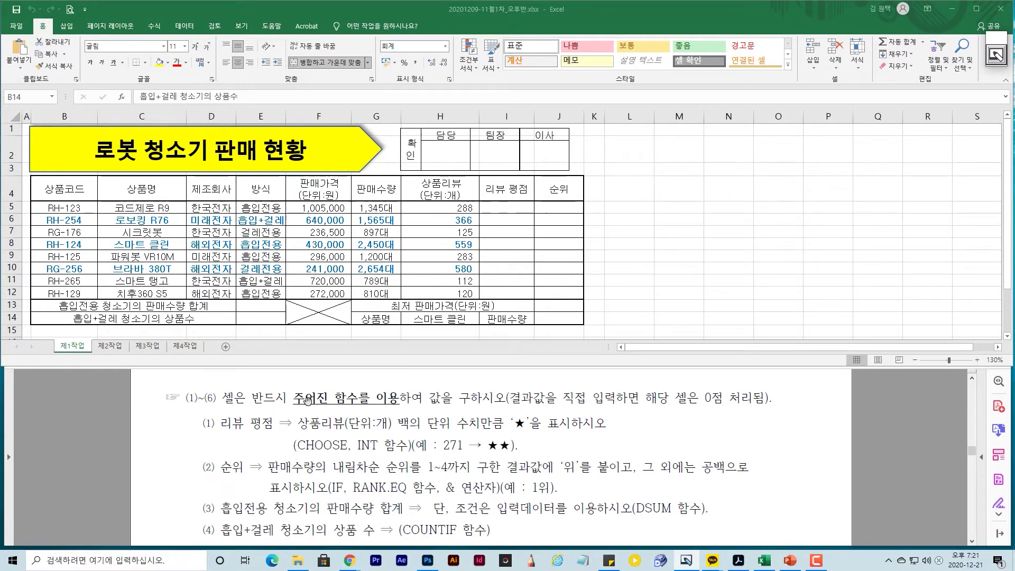
{"action": "left_click", "coordinate": [503, 201]}
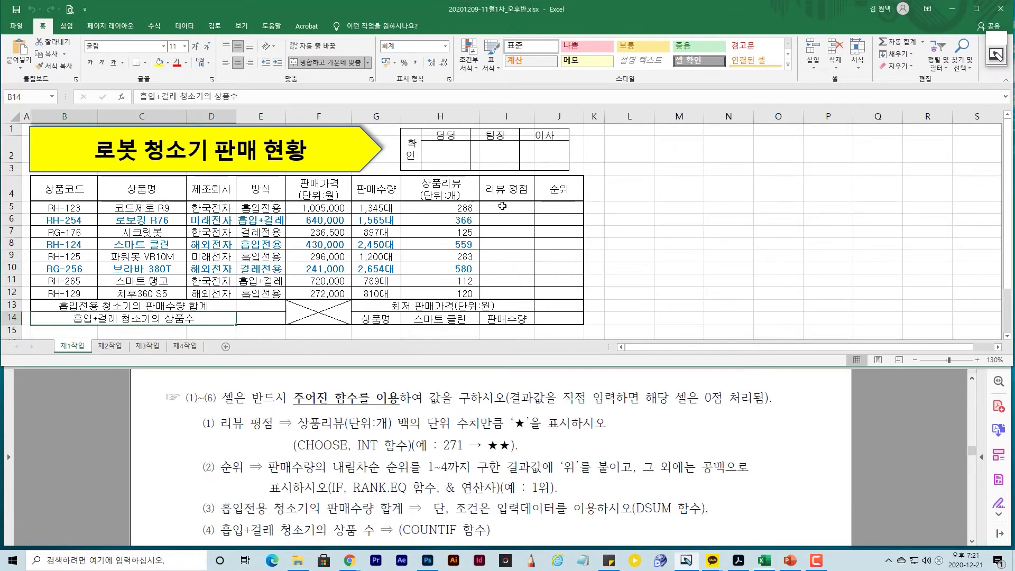
{"action": "left_click", "coordinate": [502, 206]}
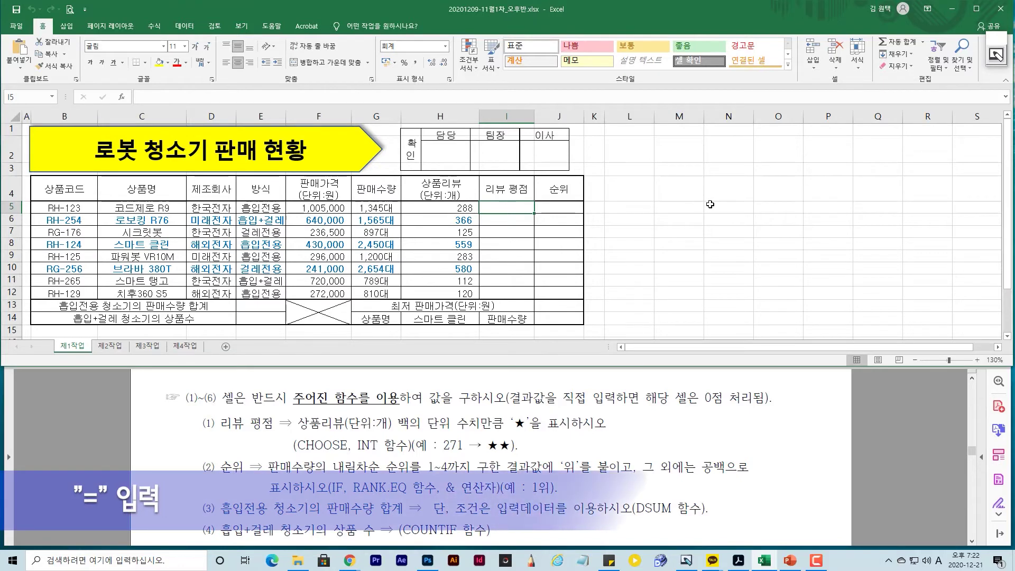
- Start a CHOOSE formula in I5, open its function arguments and move the dialog clear of the table
{"action": "type", "text": "="}
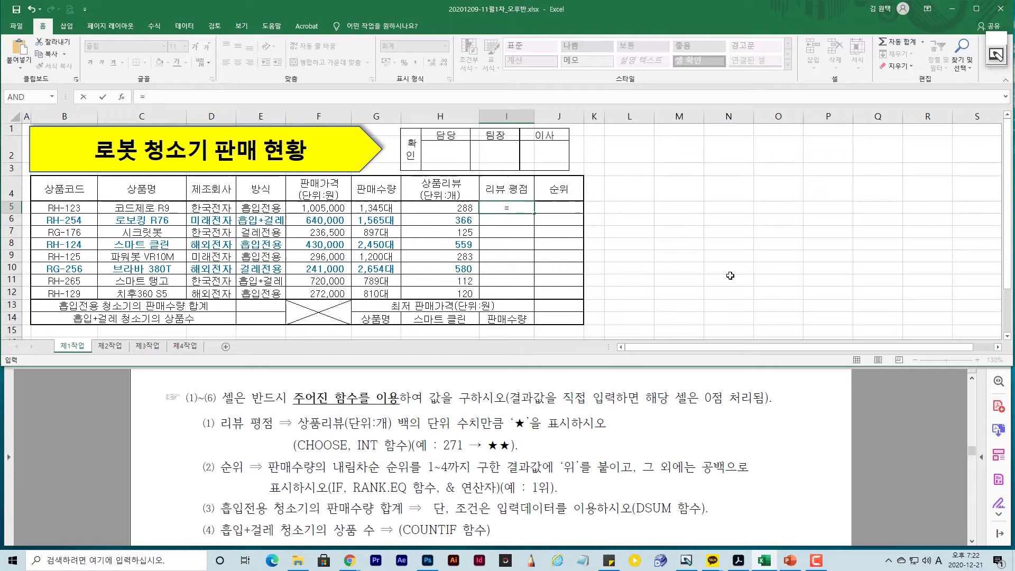
{"action": "type", "text": "ch"}
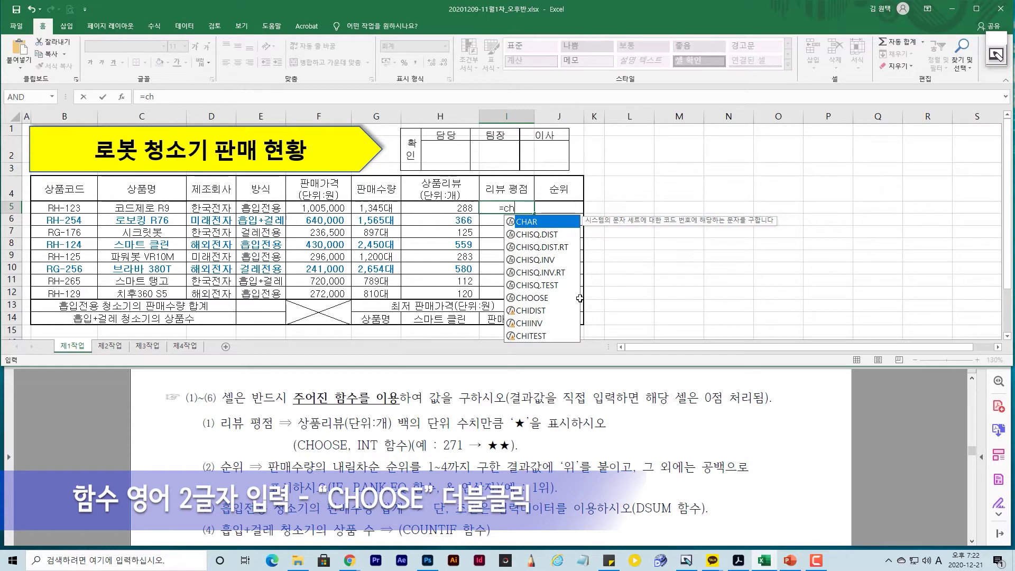
{"action": "double_click", "coordinate": [530, 298]}
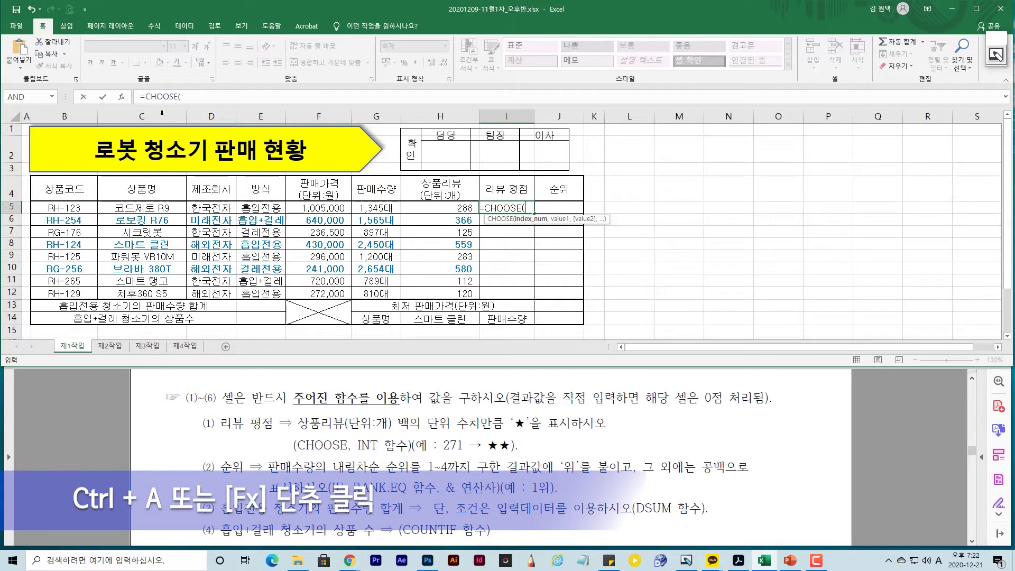
{"action": "left_click", "coordinate": [128, 95]}
{"action": "left_click_drag", "start_coordinate": [396, 121], "coordinate": [579, 169]}
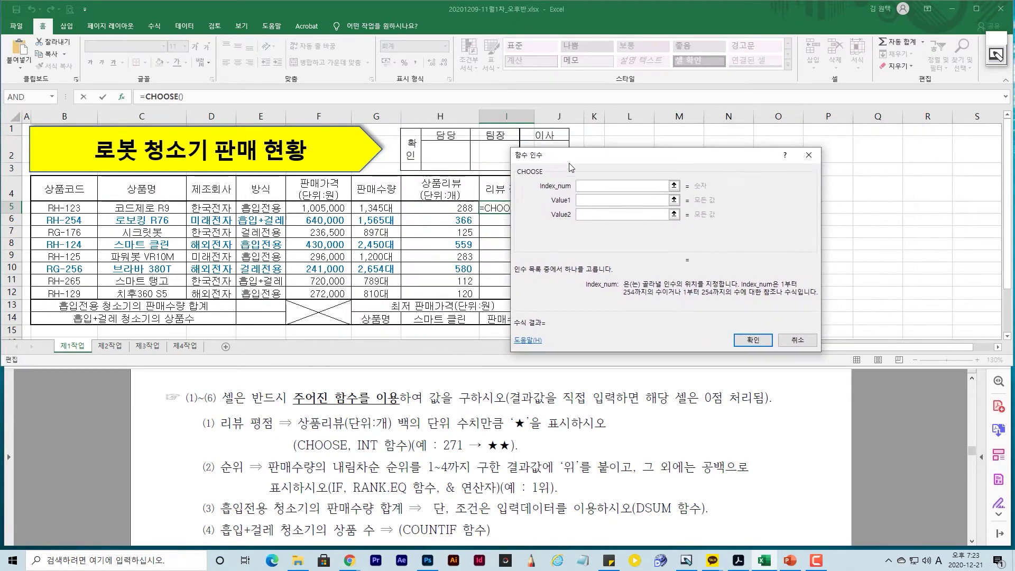
{"action": "left_click_drag", "start_coordinate": [635, 252], "coordinate": [713, 239]}
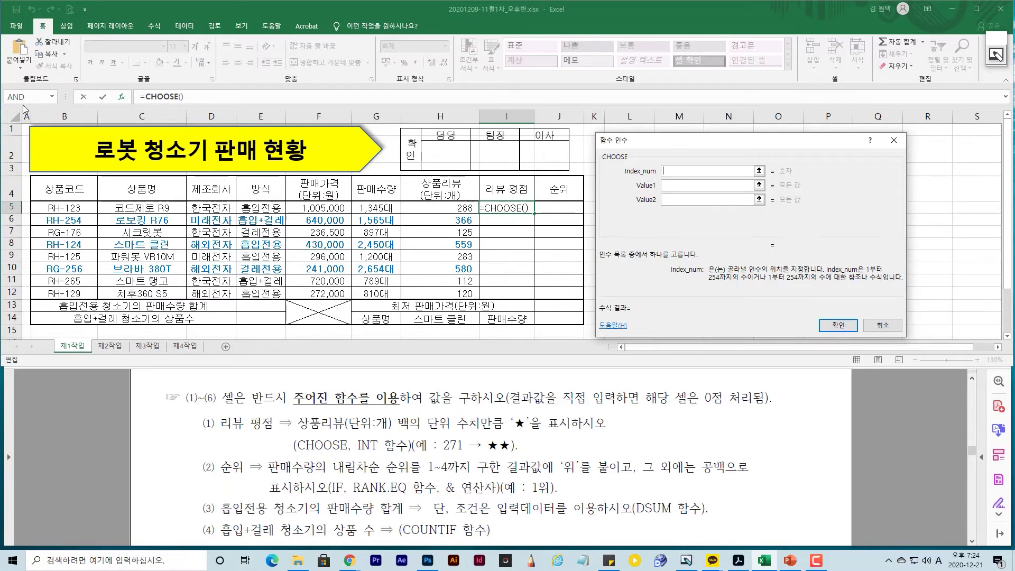
- Open the full function list for a function nested in CHOOSE and jump to the names beginning with "IN"
{"action": "left_click", "coordinate": [52, 97]}
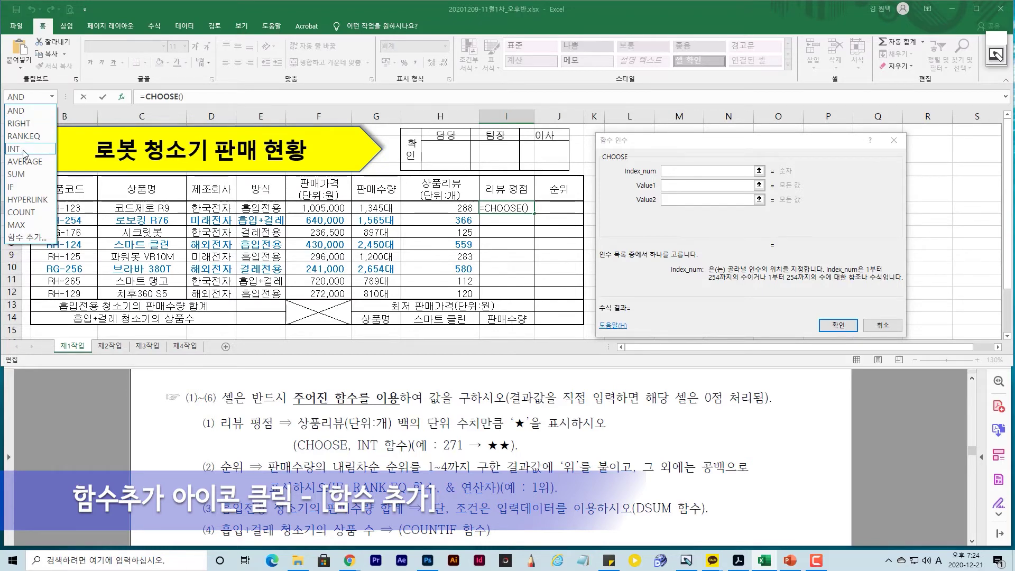
{"action": "left_click", "coordinate": [31, 237]}
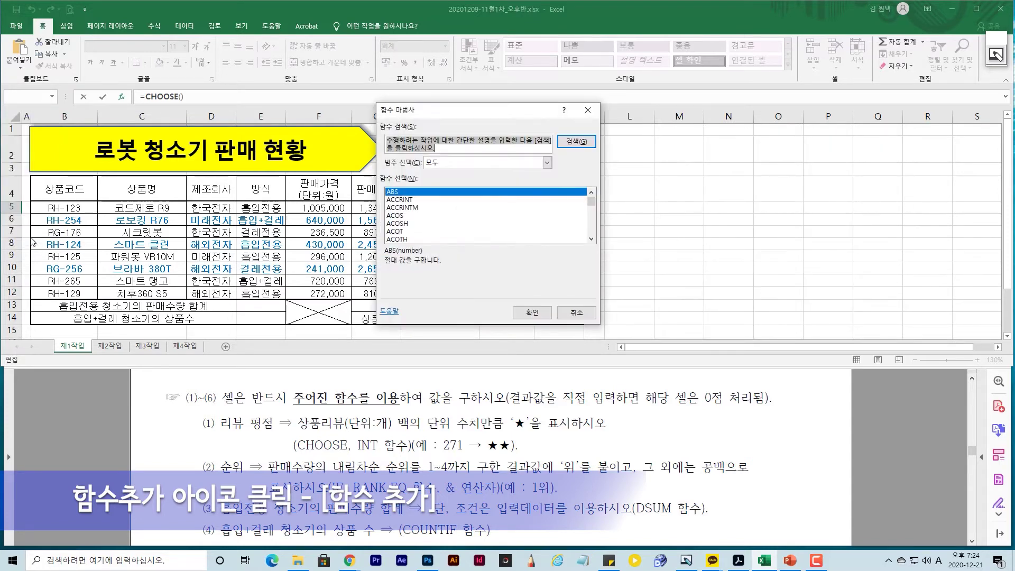
{"action": "left_click_drag", "start_coordinate": [457, 113], "coordinate": [549, 120]}
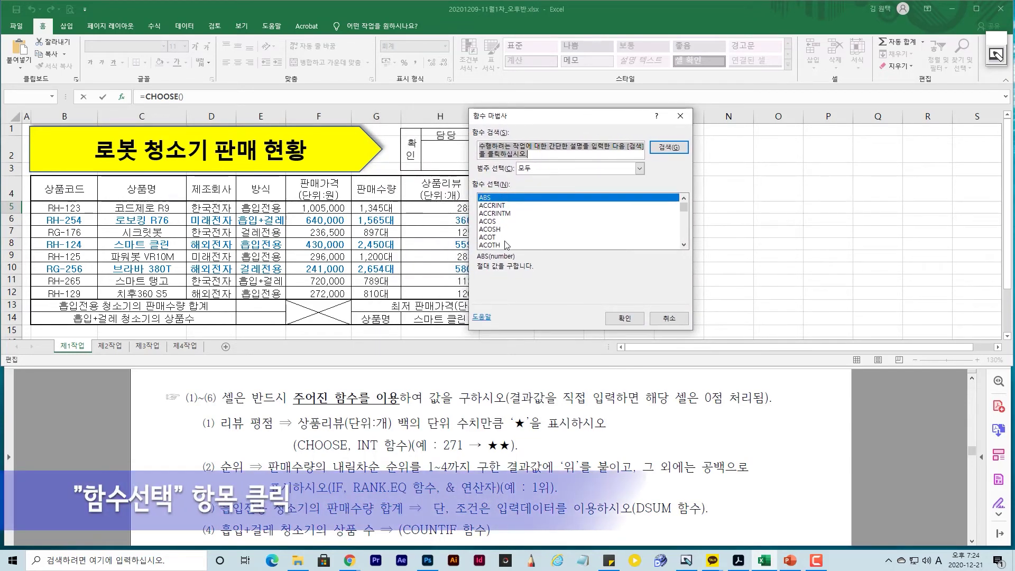
{"action": "left_click", "coordinate": [496, 213]}
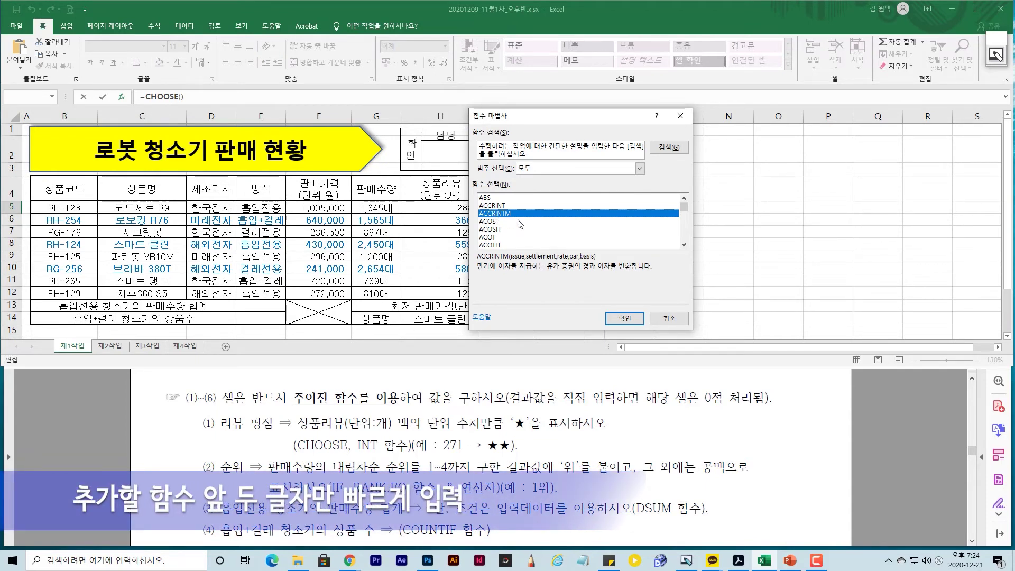
{"action": "type", "text": "ifn"}
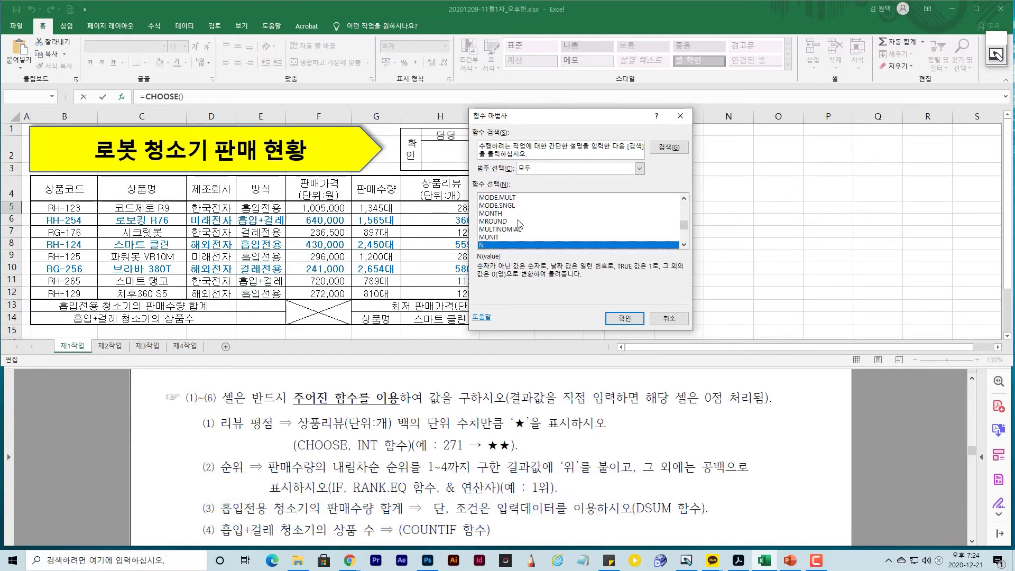
{"action": "type", "text": "in"}
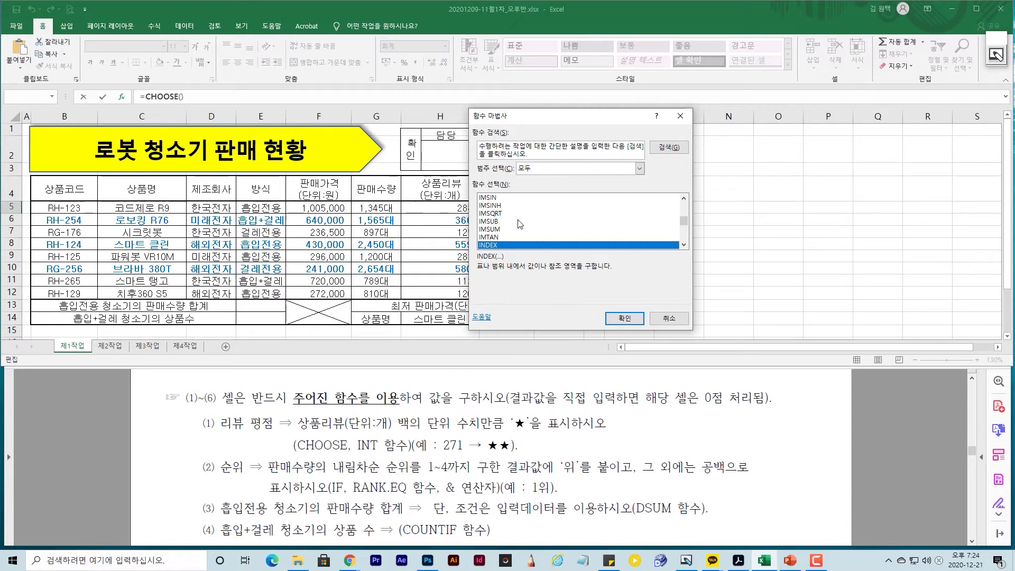
{"action": "key", "text": "n"}
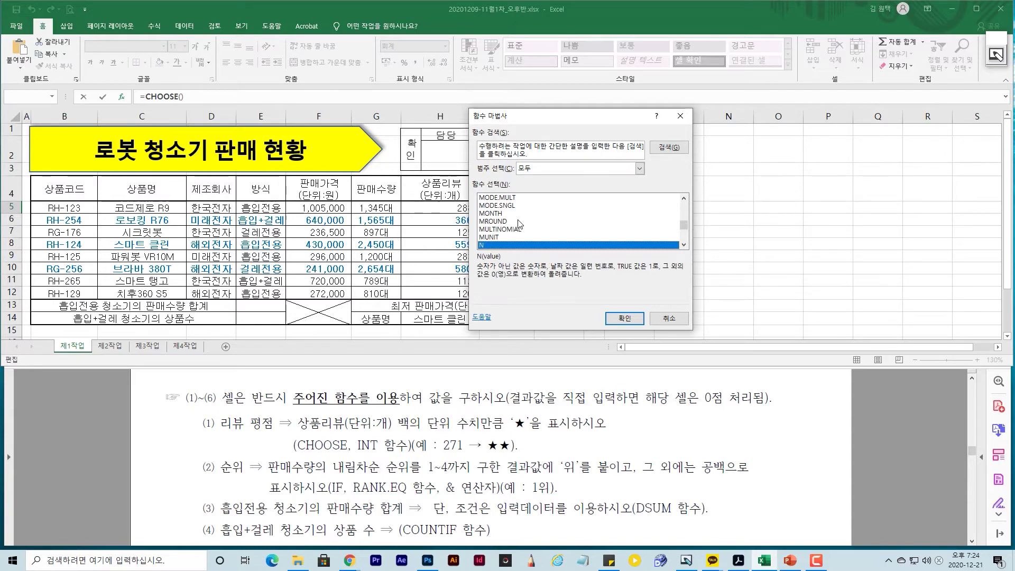
{"action": "key", "text": "i"}
{"action": "key", "text": "n"}
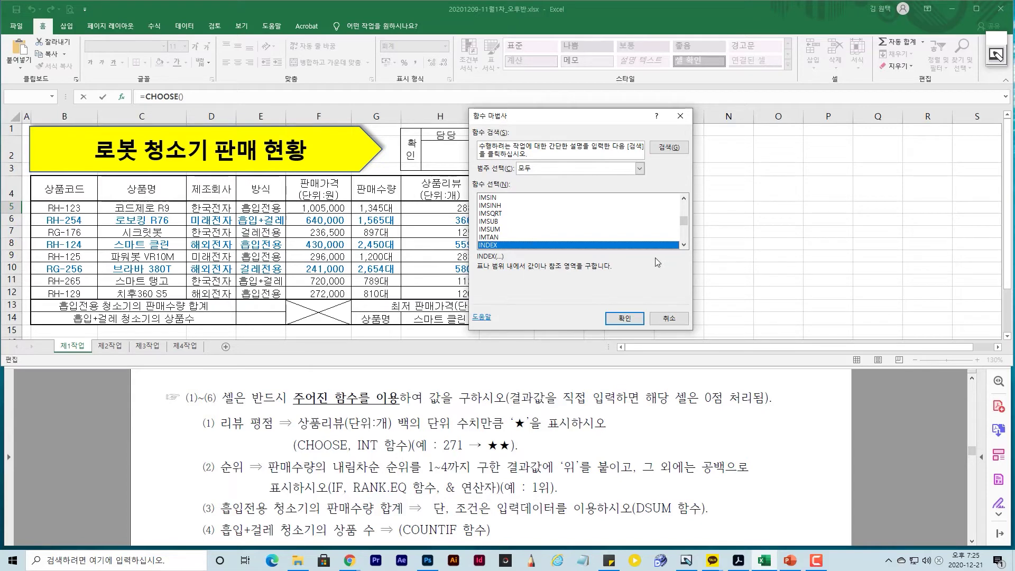
- Choose INT from the function list and nest it inside the CHOOSE formula
{"action": "left_click", "coordinate": [684, 245]}
{"action": "left_click", "coordinate": [684, 244]}
{"action": "left_click", "coordinate": [683, 245]}
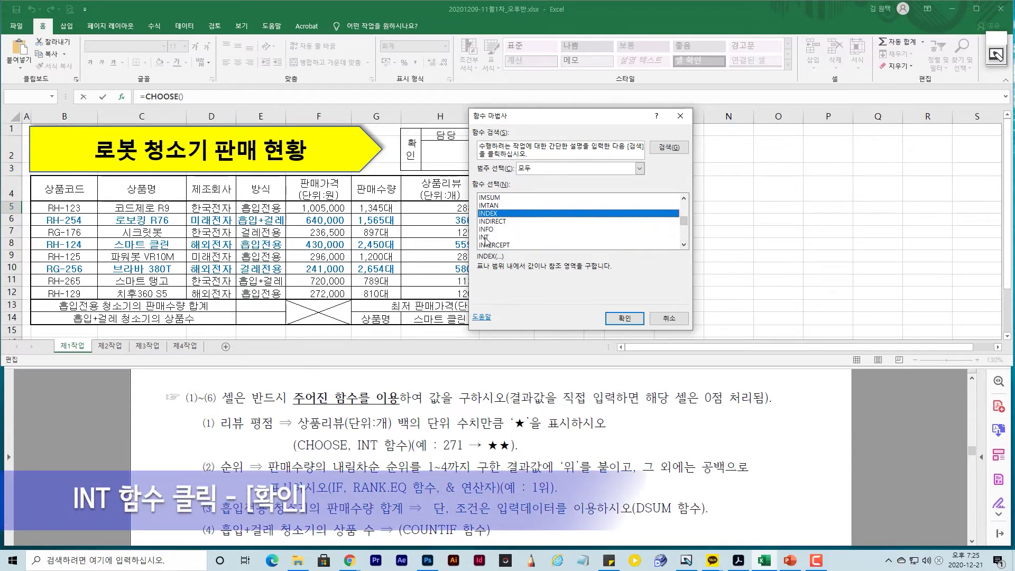
{"action": "left_click", "coordinate": [484, 239]}
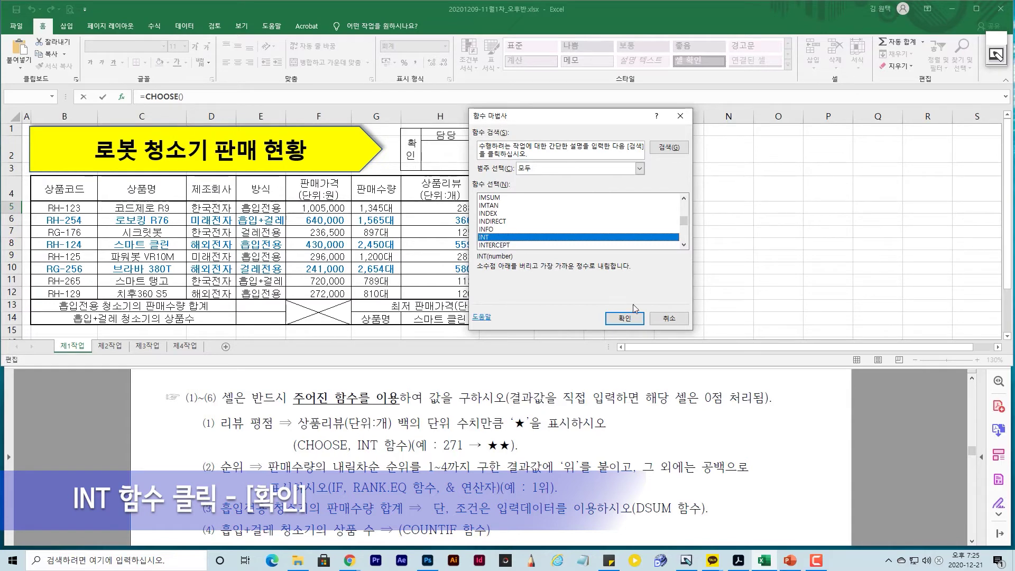
{"action": "left_click", "coordinate": [627, 319]}
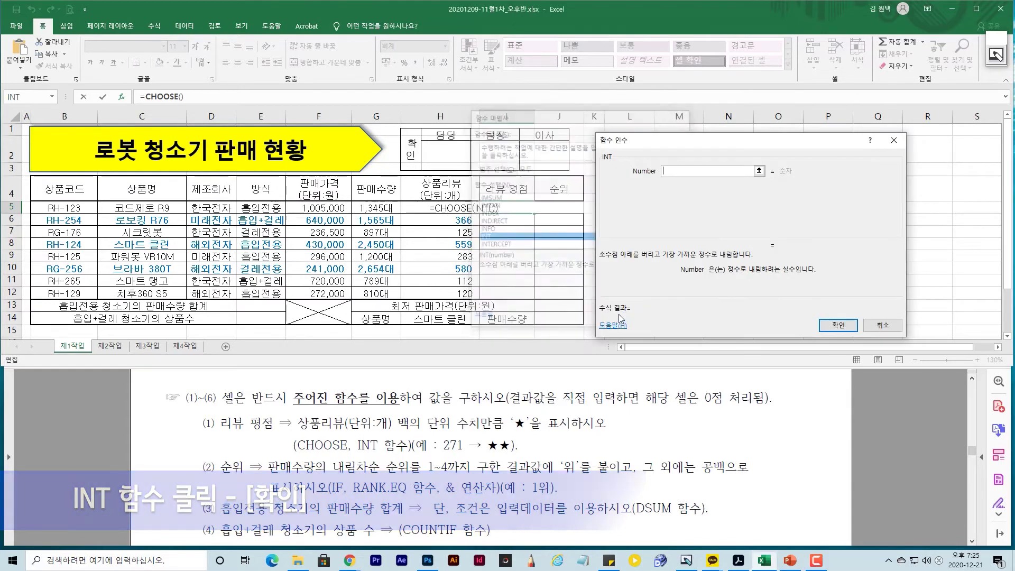
{"action": "left_click_drag", "start_coordinate": [669, 145], "coordinate": [675, 151]}
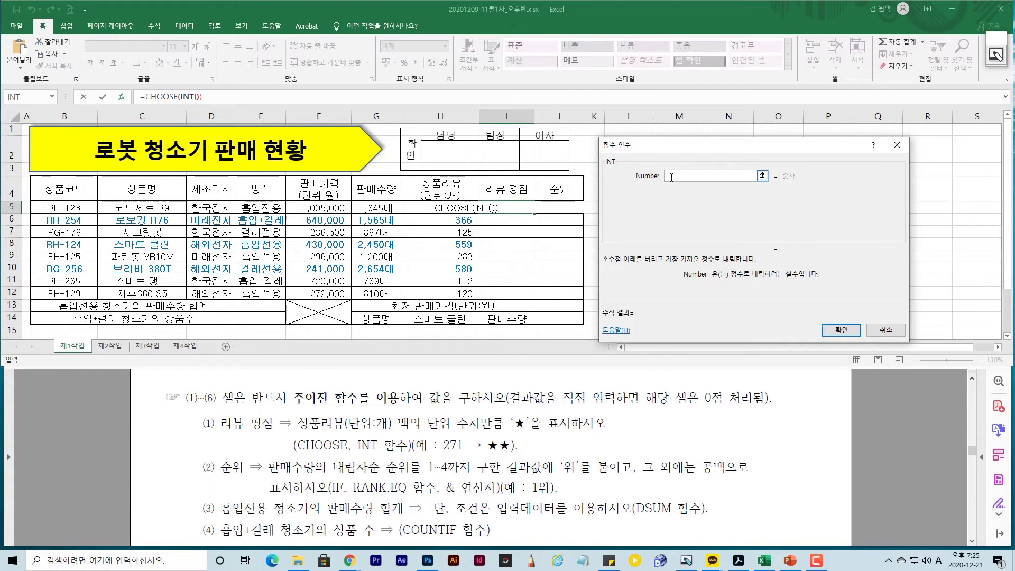
- Switch to the whiteboard to review the INT notes, and return to INT's Number argument in Excel
{"action": "left_click", "coordinate": [996, 56]}
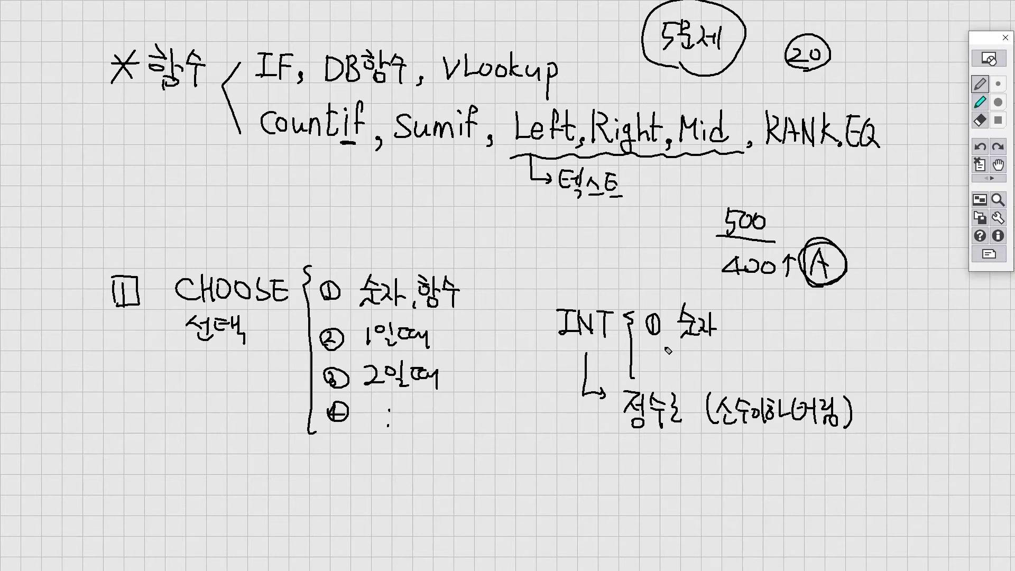
{"action": "left_click", "coordinate": [988, 58]}
{"action": "left_click", "coordinate": [679, 179]}
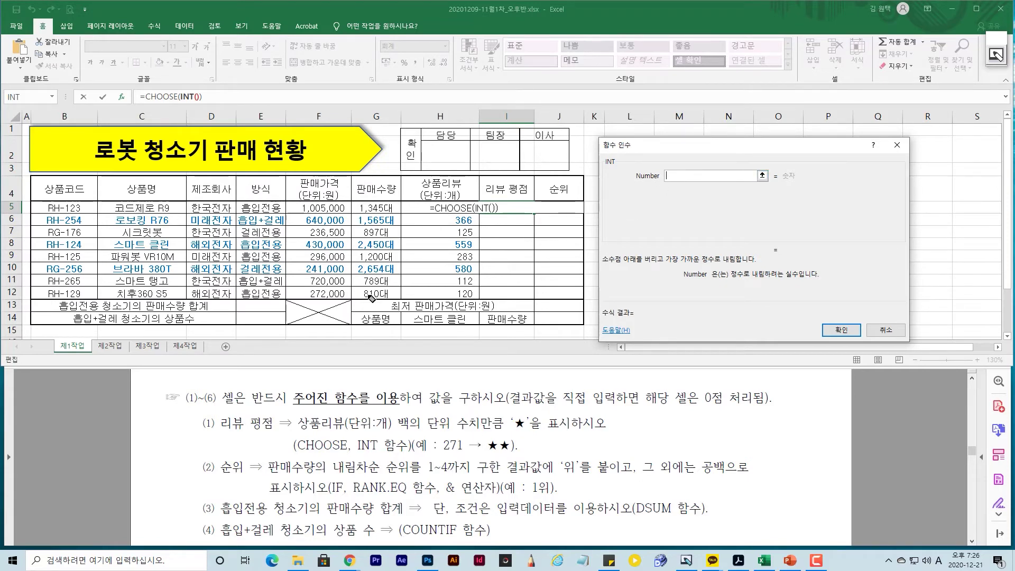
- Switch to the whiteboard and handwrite "273" in the free space below the notes, underlining the 2 and adding a point after the 3
{"action": "key", "text": "alt+Tab"}
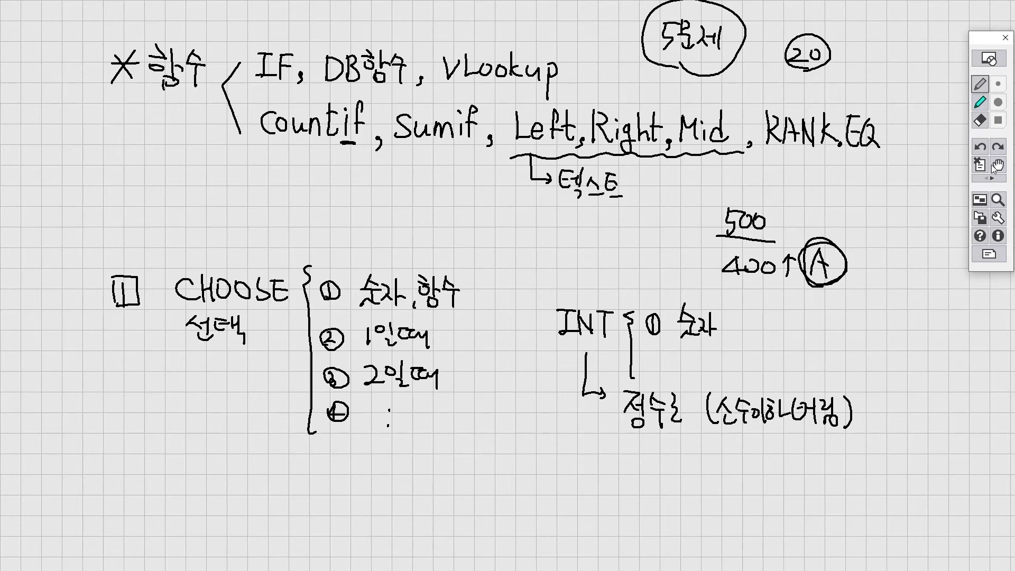
{"action": "left_click", "coordinate": [998, 165]}
{"action": "left_click_drag", "start_coordinate": [840, 302], "coordinate": [834, 154]}
{"action": "left_click", "coordinate": [980, 85]}
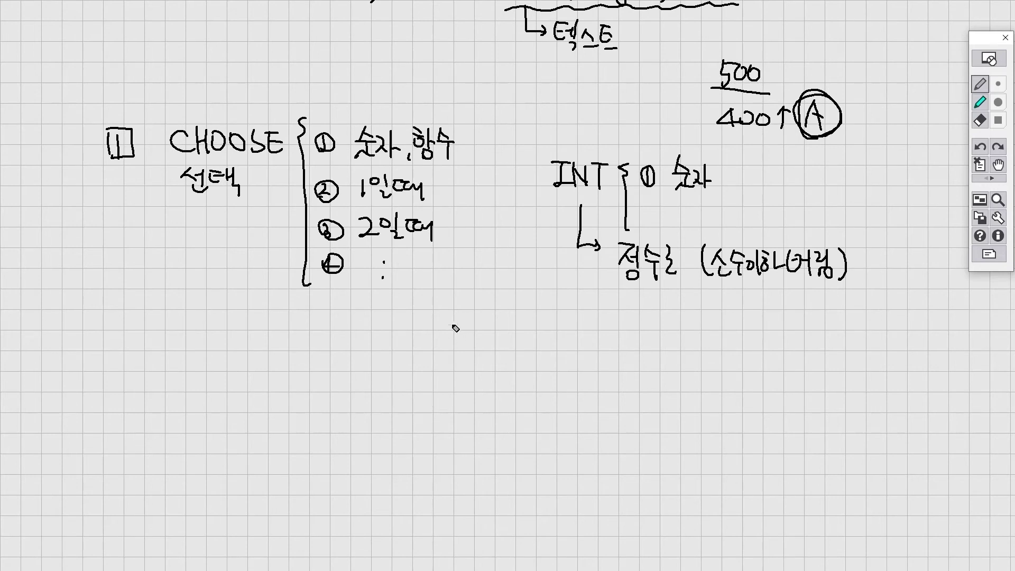
{"action": "mouse_move", "coordinate": [456, 333]}
{"action": "left_mouse_down"}
{"action": "mouse_move", "coordinate": [470, 361]}
{"action": "mouse_move", "coordinate": [495, 362]}
{"action": "left_mouse_up"}
{"action": "mouse_move", "coordinate": [502, 334]}
{"action": "left_mouse_down"}
{"action": "mouse_move", "coordinate": [518, 354]}
{"action": "mouse_move", "coordinate": [508, 361]}
{"action": "left_mouse_up"}
{"action": "left_click_drag", "start_coordinate": [447, 373], "coordinate": [481, 373]}
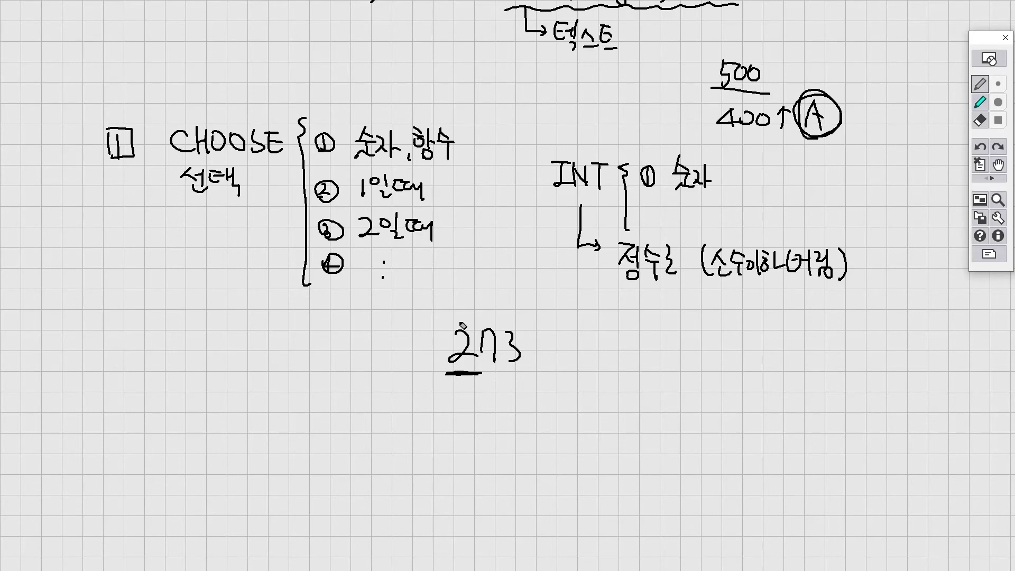
{"action": "left_click", "coordinate": [524, 360]}
- Draw an arrow from "273" to a second "273", strike out its 73 and circle the 2
{"action": "mouse_move", "coordinate": [547, 344]}
{"action": "left_mouse_down"}
{"action": "mouse_move", "coordinate": [593, 340]}
{"action": "mouse_move", "coordinate": [587, 347]}
{"action": "left_mouse_up"}
{"action": "mouse_move", "coordinate": [621, 334]}
{"action": "left_mouse_down"}
{"action": "mouse_move", "coordinate": [613, 352]}
{"action": "mouse_move", "coordinate": [679, 360]}
{"action": "left_mouse_up"}
{"action": "left_click", "coordinate": [643, 355]}
{"action": "left_click_drag", "start_coordinate": [655, 342], "coordinate": [703, 340]}
{"action": "left_click_drag", "start_coordinate": [659, 348], "coordinate": [703, 347]}
{"action": "left_click_drag", "start_coordinate": [598, 364], "coordinate": [647, 365]}
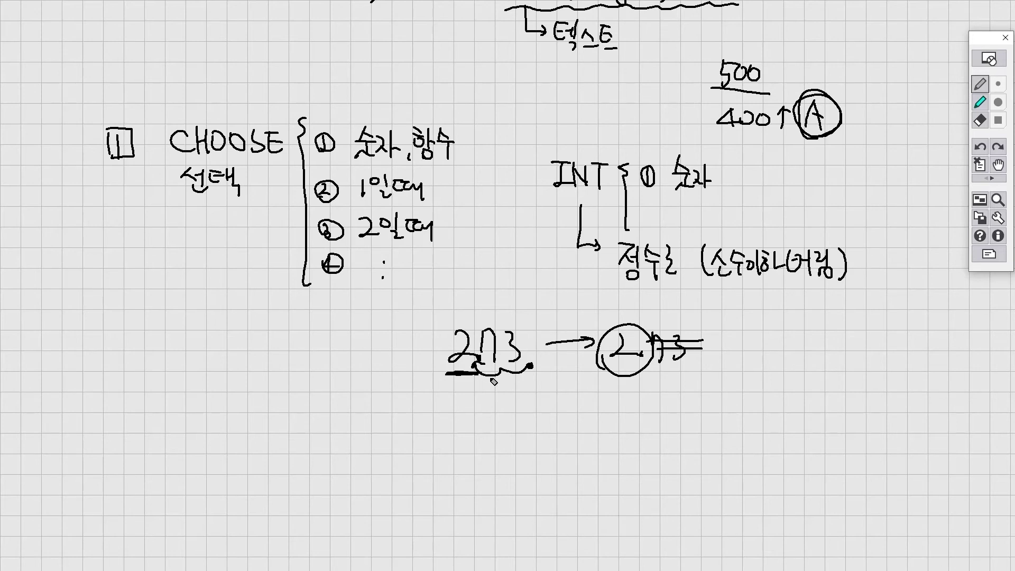
- Handwrite "273 ÷ 100" below, mark the decimal point's two-place shift with arcs and frame the expression
{"action": "left_click_drag", "start_coordinate": [601, 409], "coordinate": [641, 429]}
{"action": "mouse_move", "coordinate": [651, 407]}
{"action": "left_mouse_down"}
{"action": "mouse_move", "coordinate": [659, 436]}
{"action": "mouse_move", "coordinate": [650, 432]}
{"action": "left_mouse_up"}
{"action": "left_click_drag", "start_coordinate": [648, 436], "coordinate": [656, 432]}
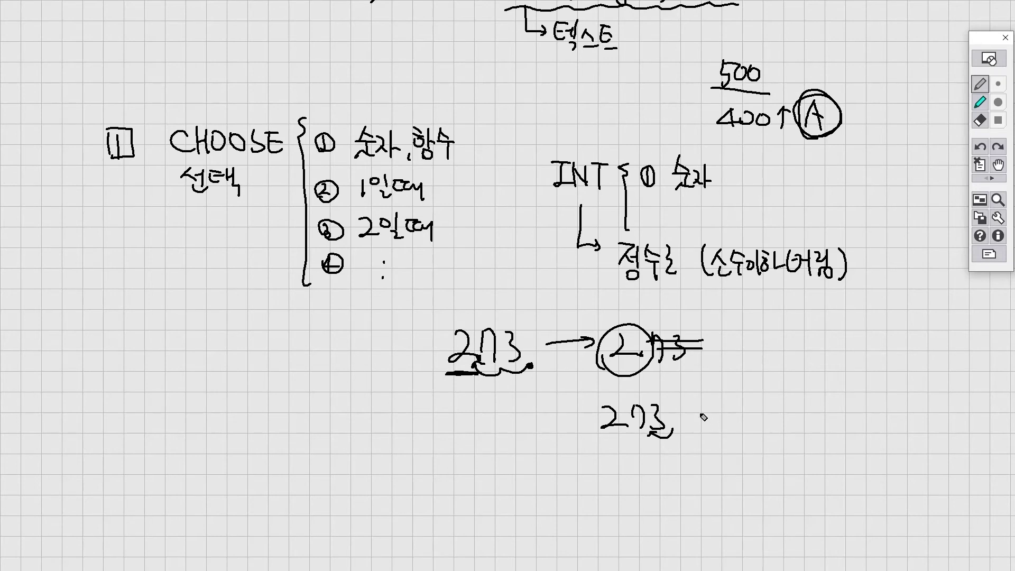
{"action": "left_click", "coordinate": [690, 413]}
{"action": "left_click", "coordinate": [690, 423]}
{"action": "left_click_drag", "start_coordinate": [686, 418], "coordinate": [732, 419]}
{"action": "left_click_drag", "start_coordinate": [656, 435], "coordinate": [628, 431]}
{"action": "mouse_move", "coordinate": [745, 412]}
{"action": "left_mouse_down"}
{"action": "mouse_move", "coordinate": [738, 422]}
{"action": "mouse_move", "coordinate": [746, 412]}
{"action": "left_mouse_up"}
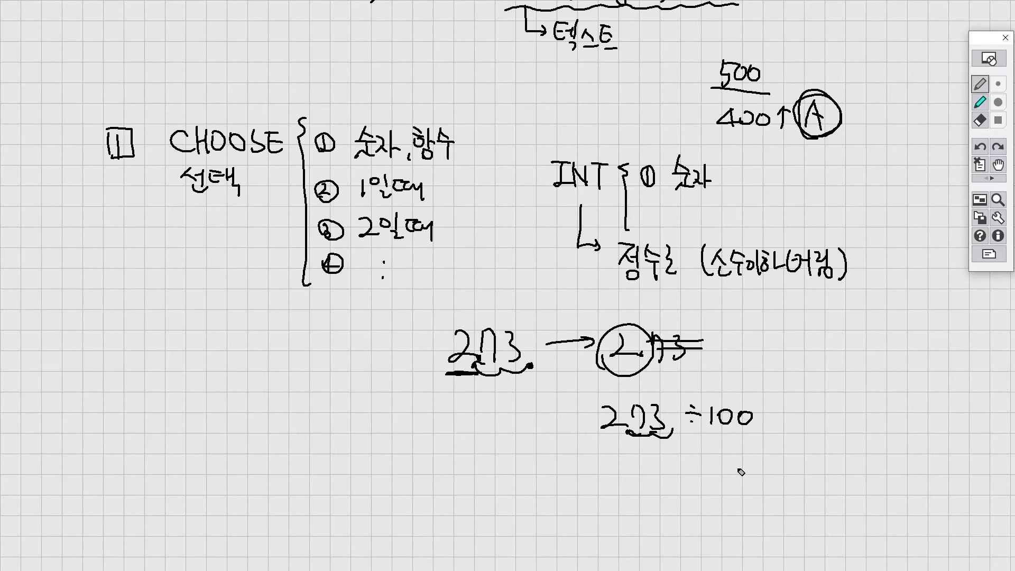
{"action": "mouse_move", "coordinate": [598, 457]}
{"action": "left_mouse_down"}
{"action": "mouse_move", "coordinate": [692, 459]}
{"action": "mouse_move", "coordinate": [599, 390]}
{"action": "mouse_move", "coordinate": [555, 456]}
{"action": "left_mouse_up"}
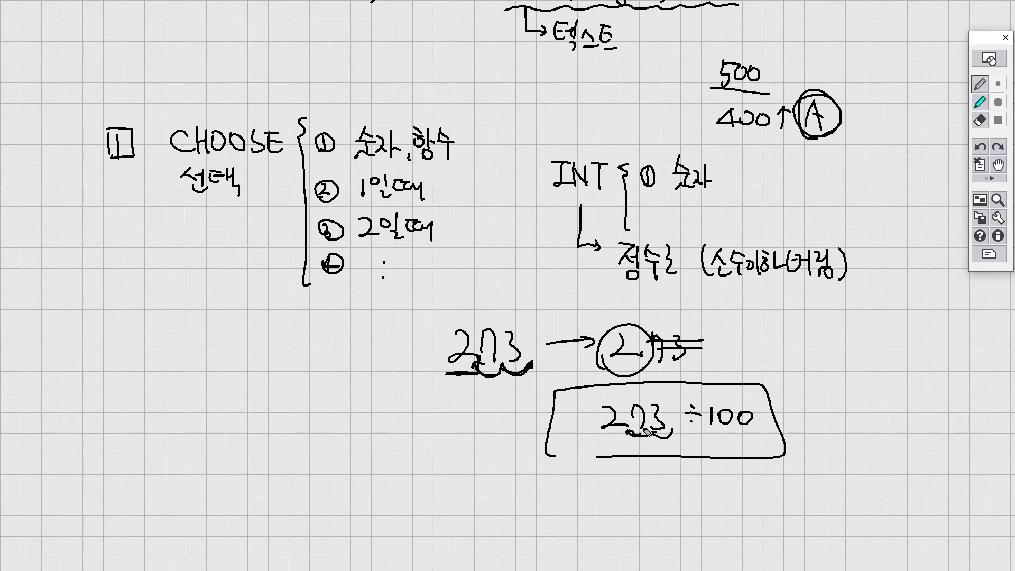
{"action": "left_click_drag", "start_coordinate": [650, 343], "coordinate": [704, 348]}
- Return to the Excel worksheet and set INT's Number argument to H5/100
{"action": "left_click", "coordinate": [988, 61]}
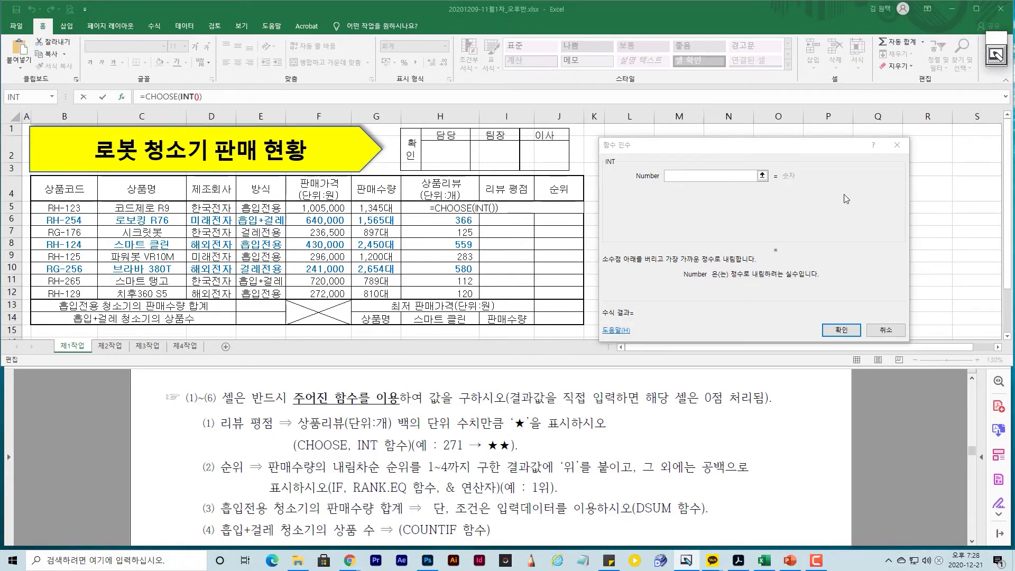
{"action": "left_click", "coordinate": [656, 152]}
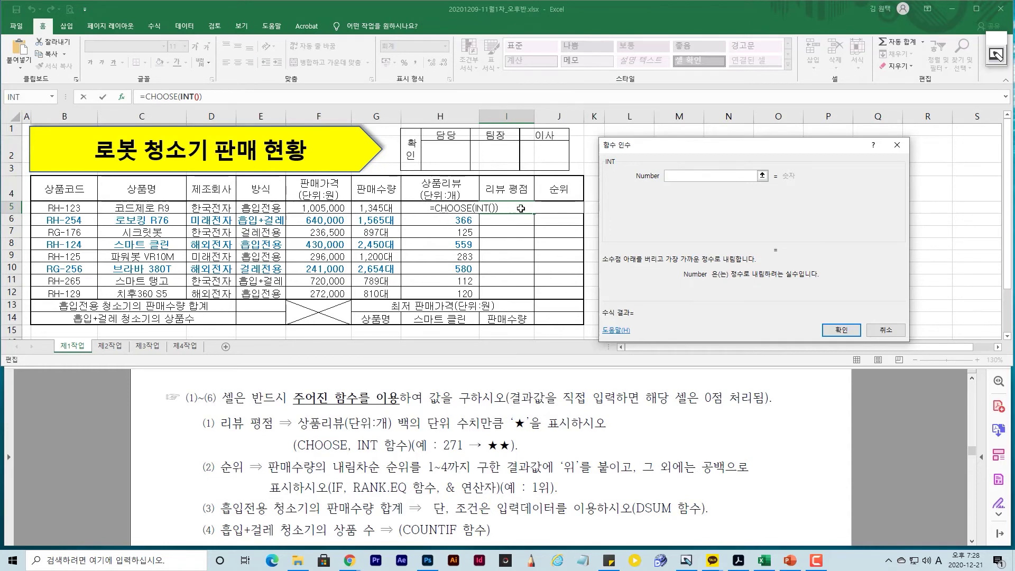
{"action": "left_click", "coordinate": [429, 207]}
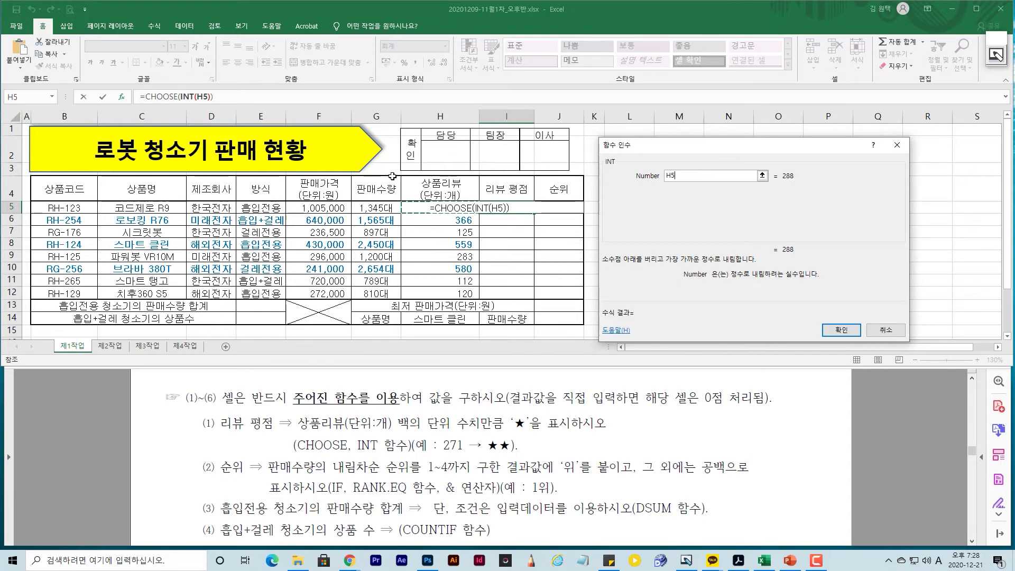
{"action": "type", "text": "/"}
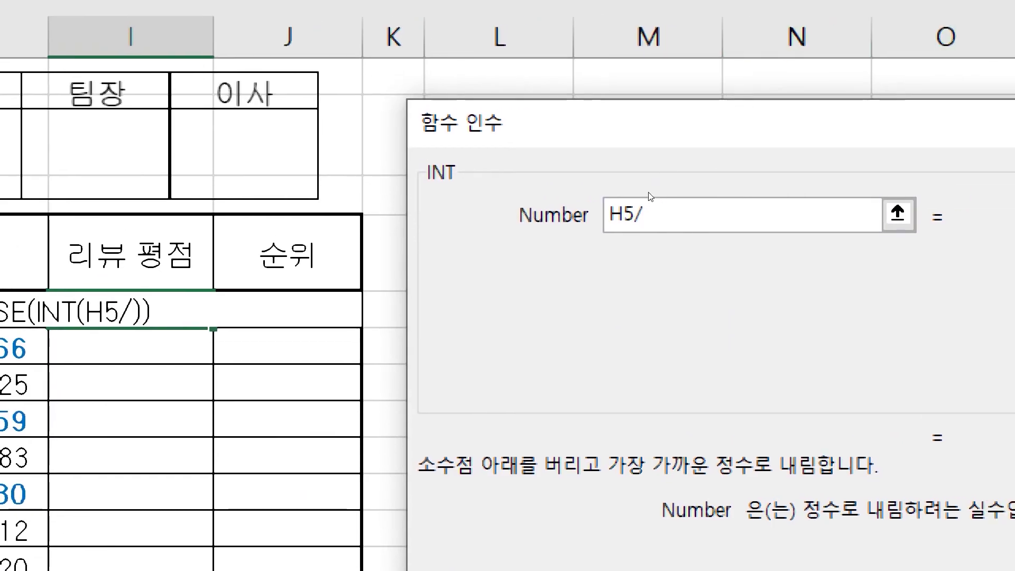
{"action": "type", "text": "100"}
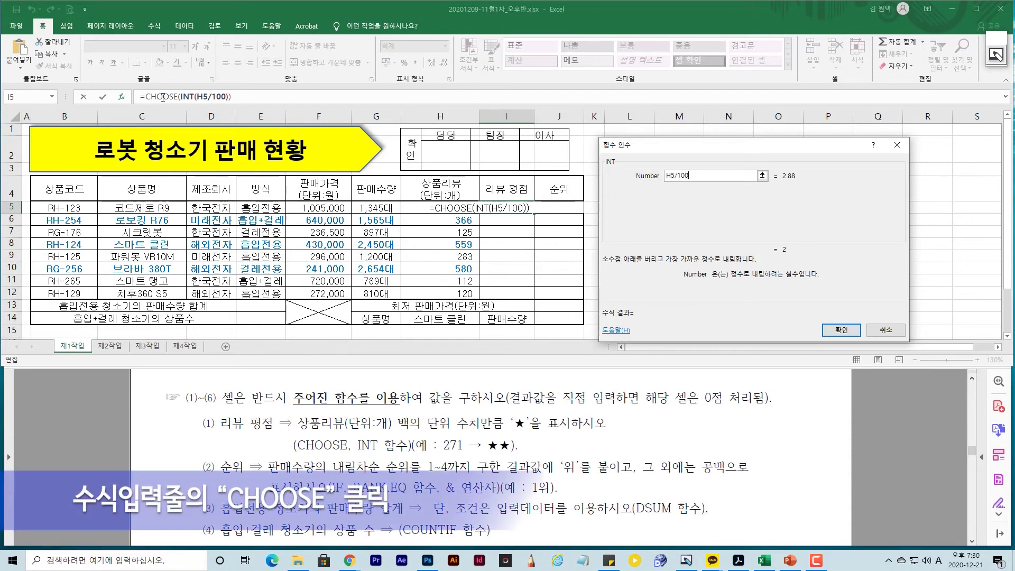
- Return to CHOOSE's arguments and enter the special character ★ as Value1, copying the star for reuse
{"action": "left_click", "coordinate": [163, 97]}
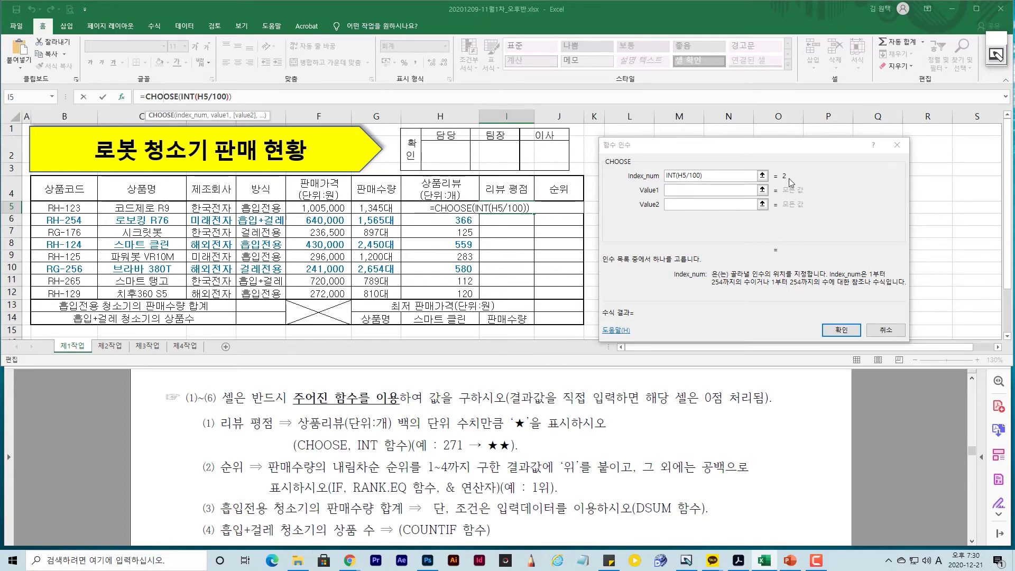
{"action": "left_click", "coordinate": [683, 191]}
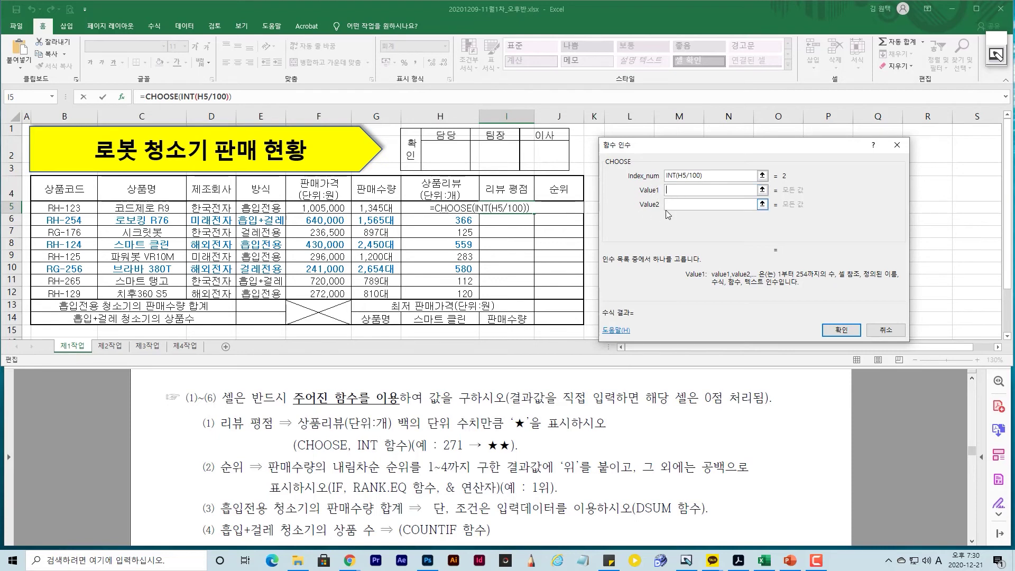
{"action": "left_click", "coordinate": [671, 188]}
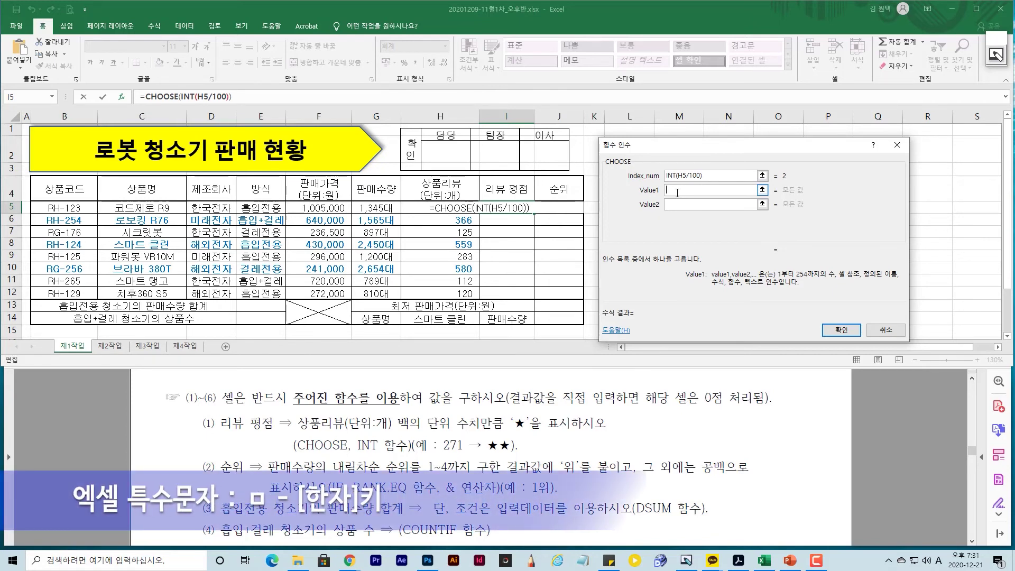
{"action": "type", "text": "ㅁ"}
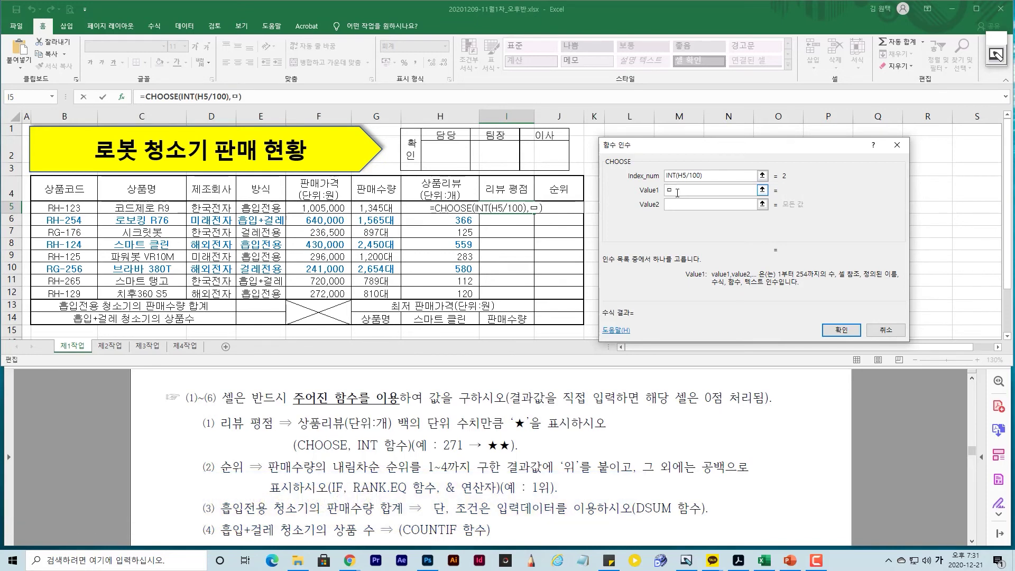
{"action": "key", "text": "Hangul_Hanja"}
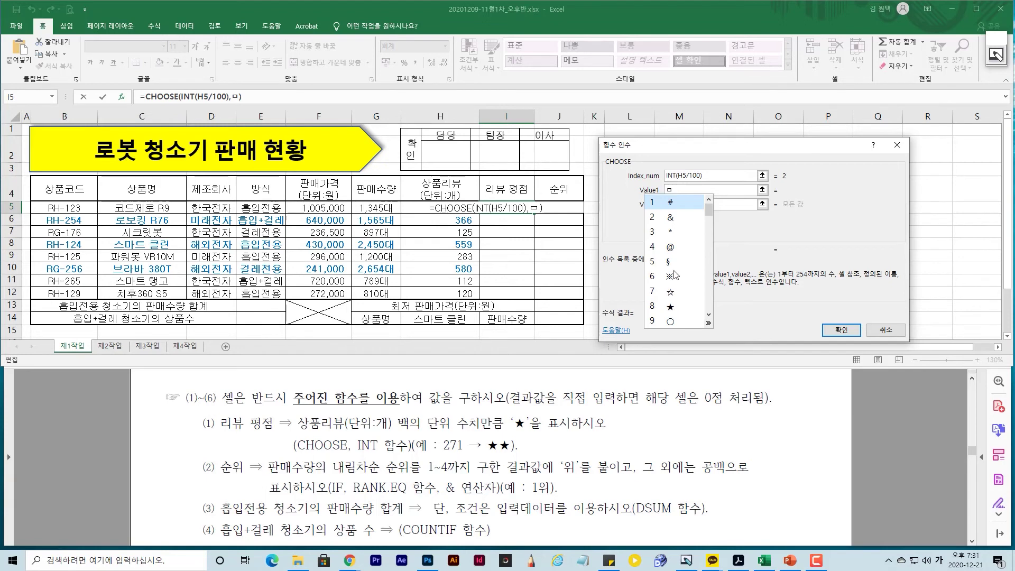
{"action": "left_click", "coordinate": [708, 323]}
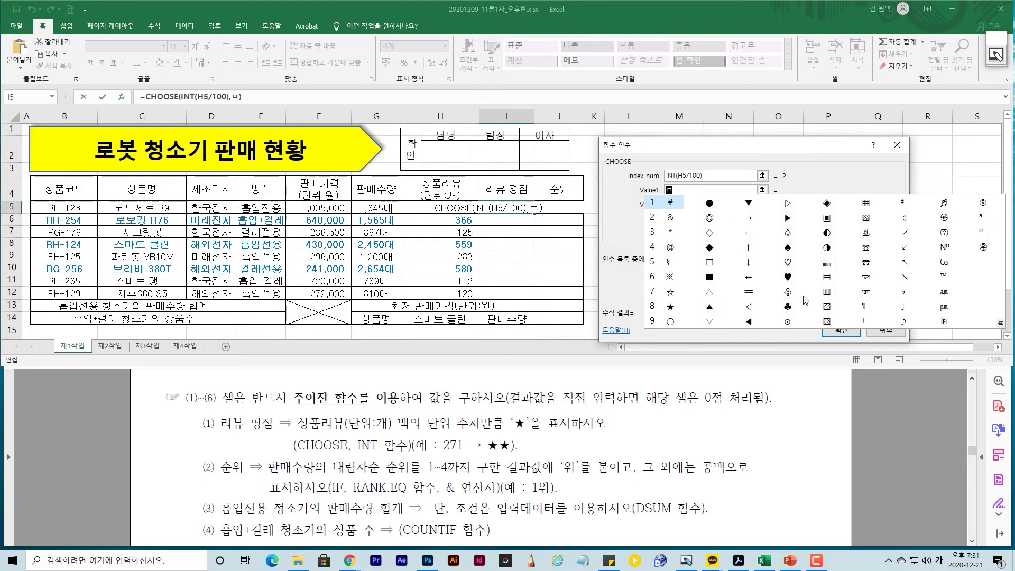
{"action": "left_click", "coordinate": [670, 308]}
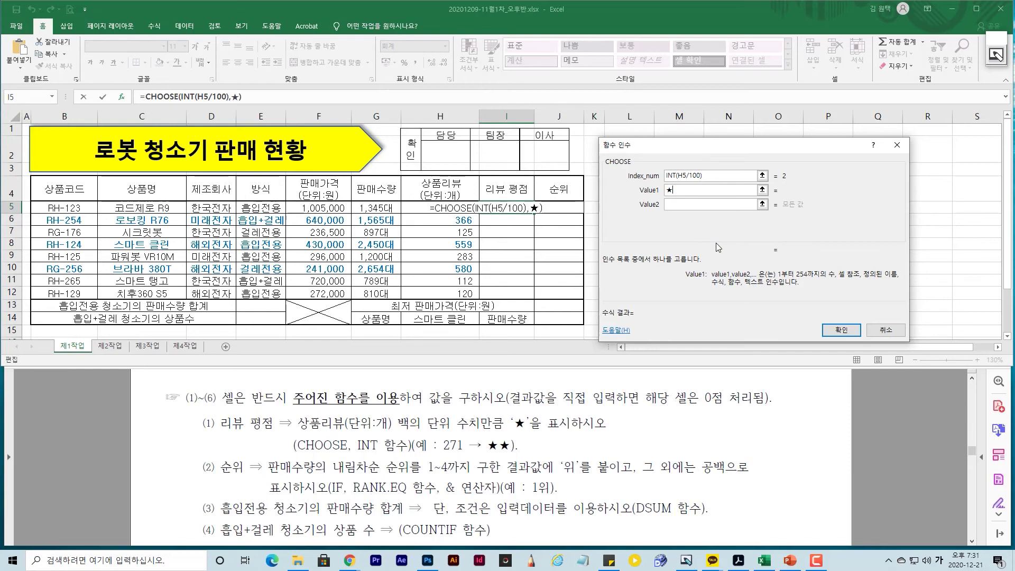
{"action": "left_click_drag", "start_coordinate": [711, 191], "coordinate": [664, 190]}
{"action": "left_click", "coordinate": [684, 189]}
- Set CHOOSE's Value2 to ★★, Value3 to ★★★ and Value4 to ★★★★
{"action": "left_click", "coordinate": [673, 204]}
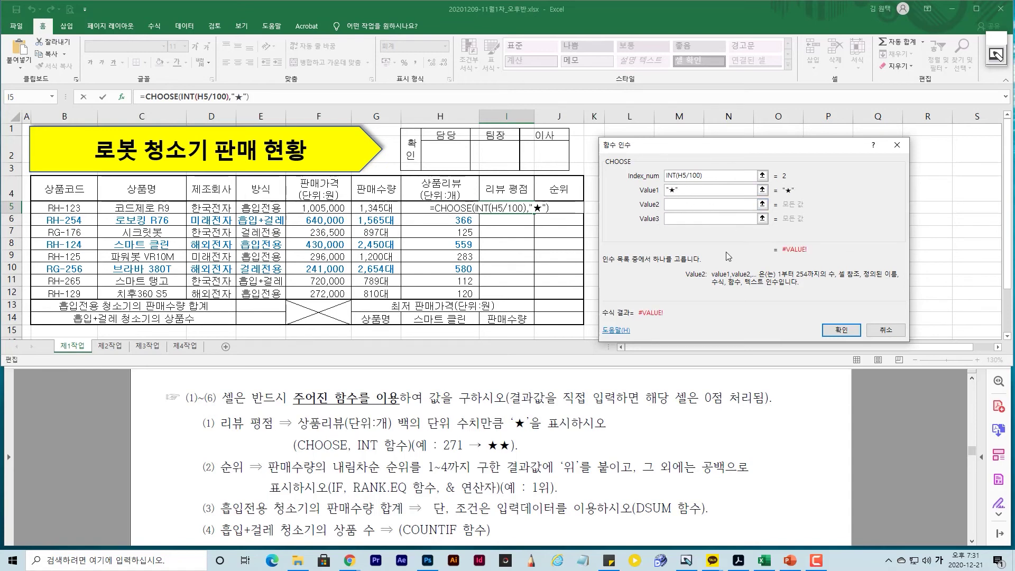
{"action": "type", "text": "★★"}
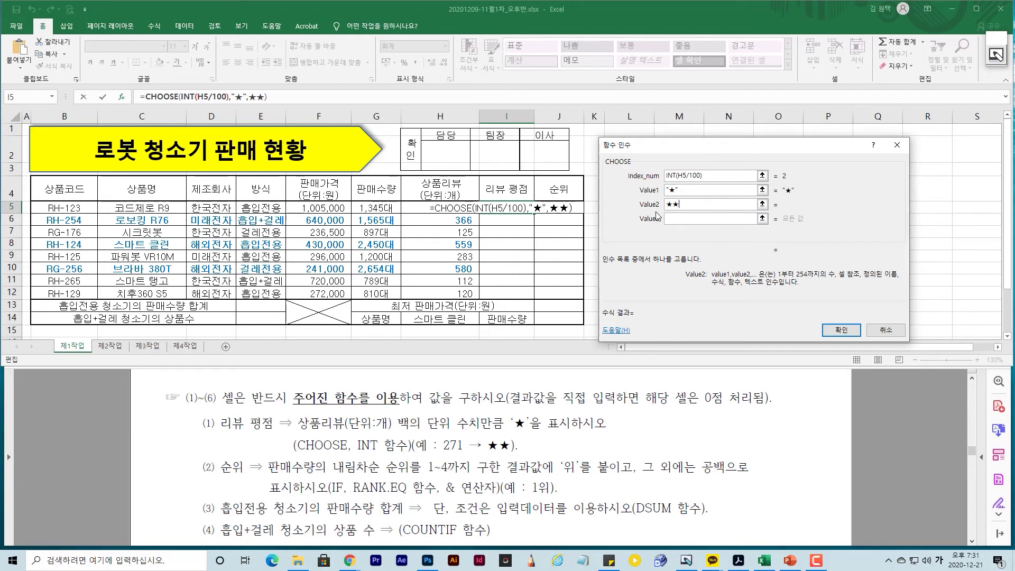
{"action": "left_click", "coordinate": [677, 219]}
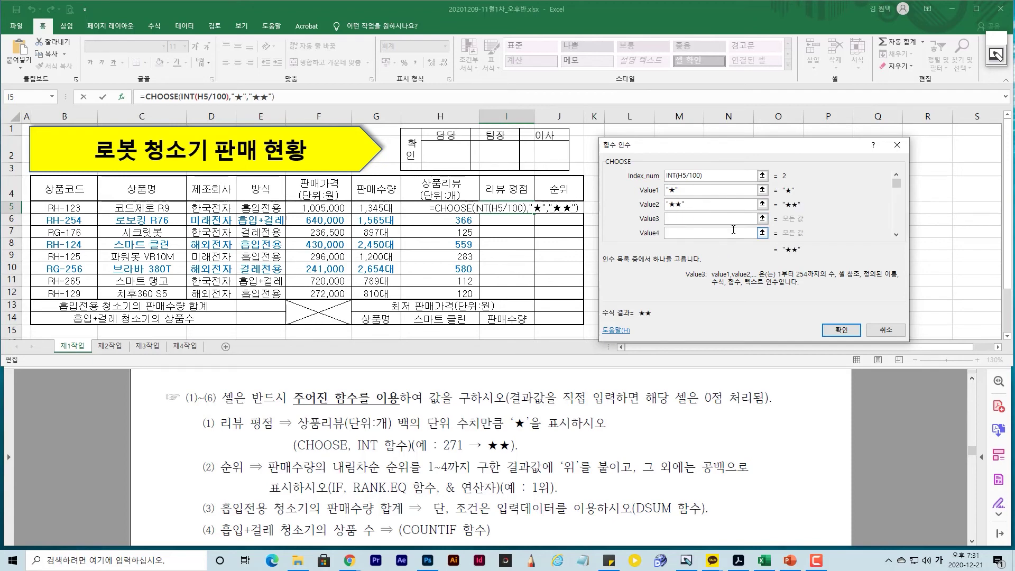
{"action": "type", "text": "★★★"}
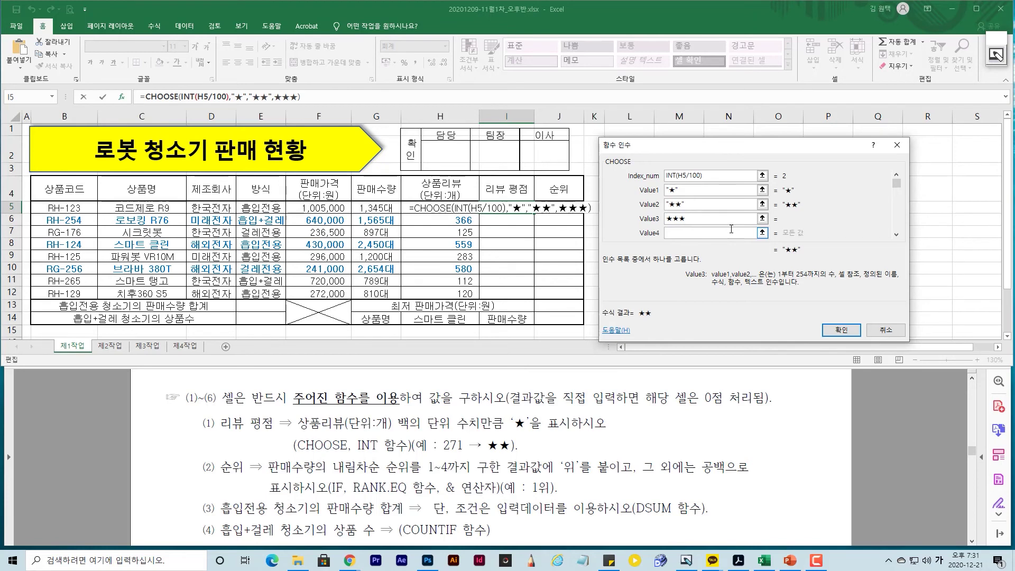
{"action": "left_click", "coordinate": [696, 231]}
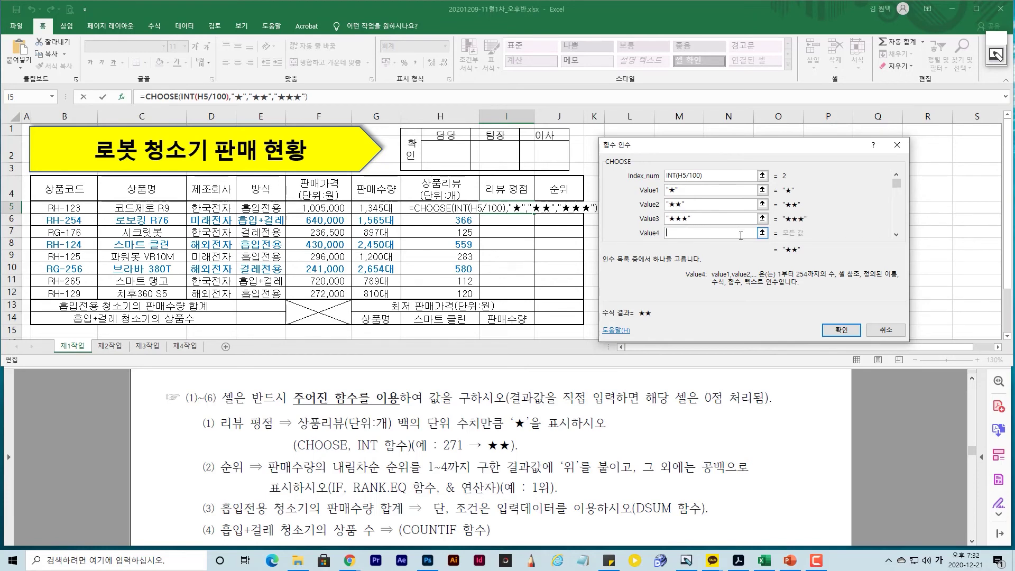
{"action": "type", "text": "★★★★"}
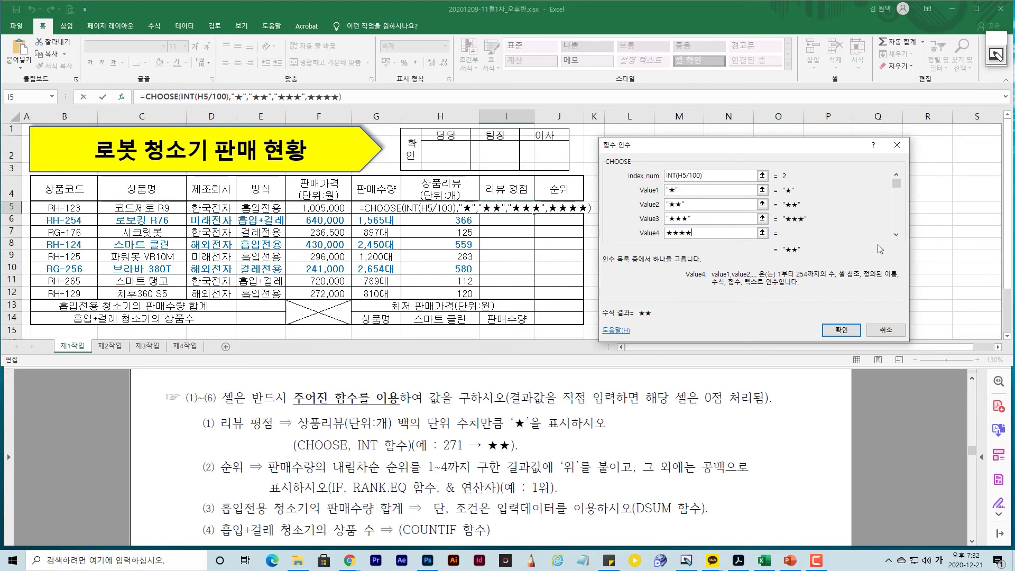
- Set CHOOSE's Value5 to ★★★★★ and enter the finished formula in I5
{"action": "left_click", "coordinate": [896, 235]}
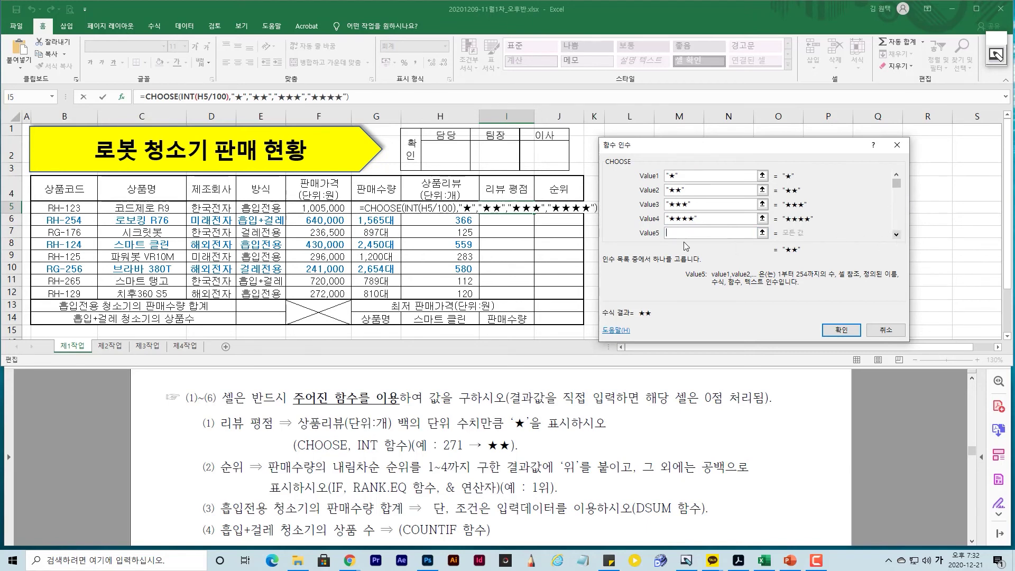
{"action": "type", "text": "★★★★★"}
{"action": "scroll", "coordinate": [828, 229], "scroll_direction": "down", "scroll_amount": 3}
{"action": "scroll", "coordinate": [828, 229], "scroll_direction": "up", "scroll_amount": 2}
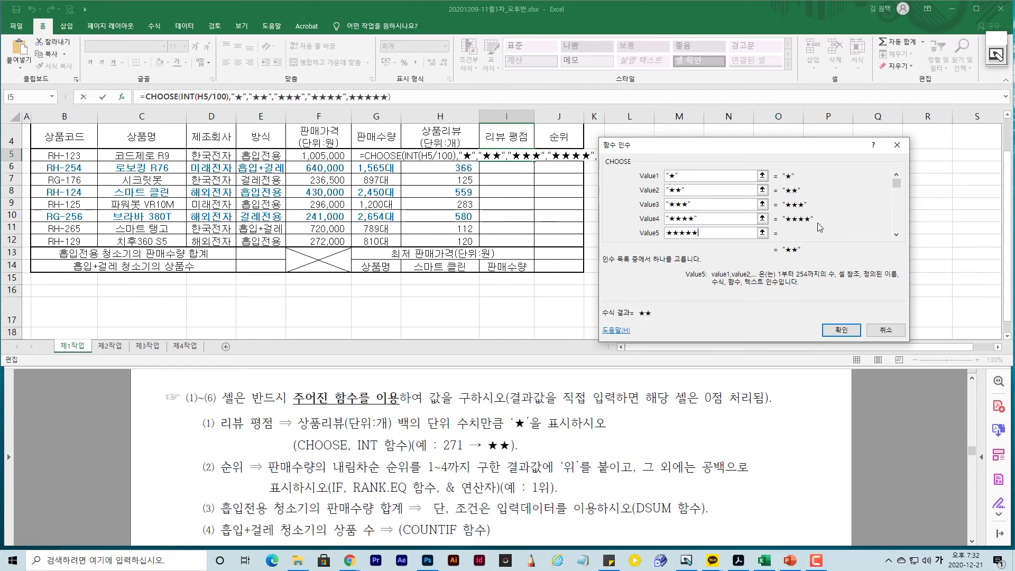
{"action": "left_click", "coordinate": [841, 330]}
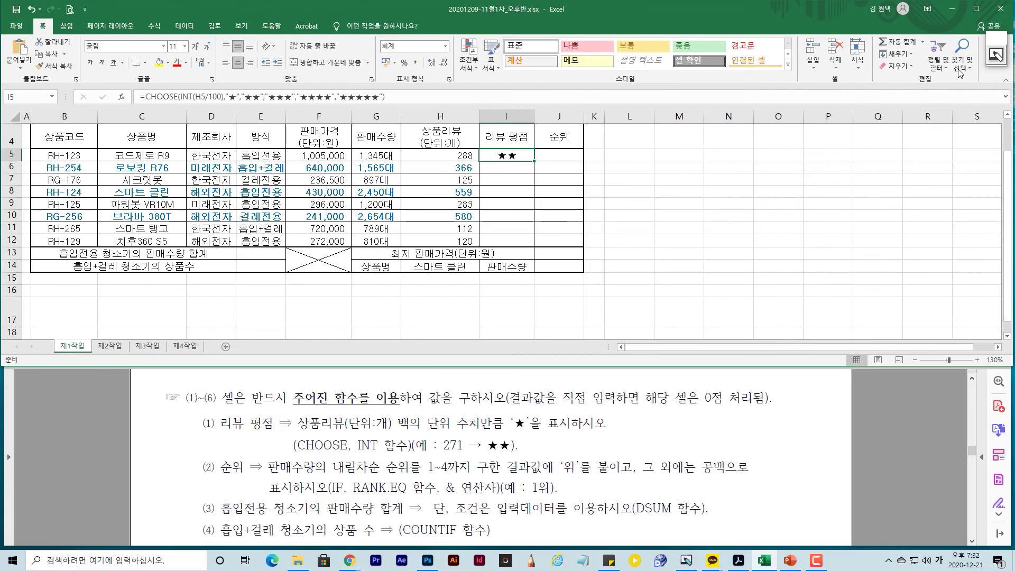
- Switch to the whiteboard to review the CHOOSE and INT notes, and return to the Excel worksheet
{"action": "left_click", "coordinate": [997, 56]}
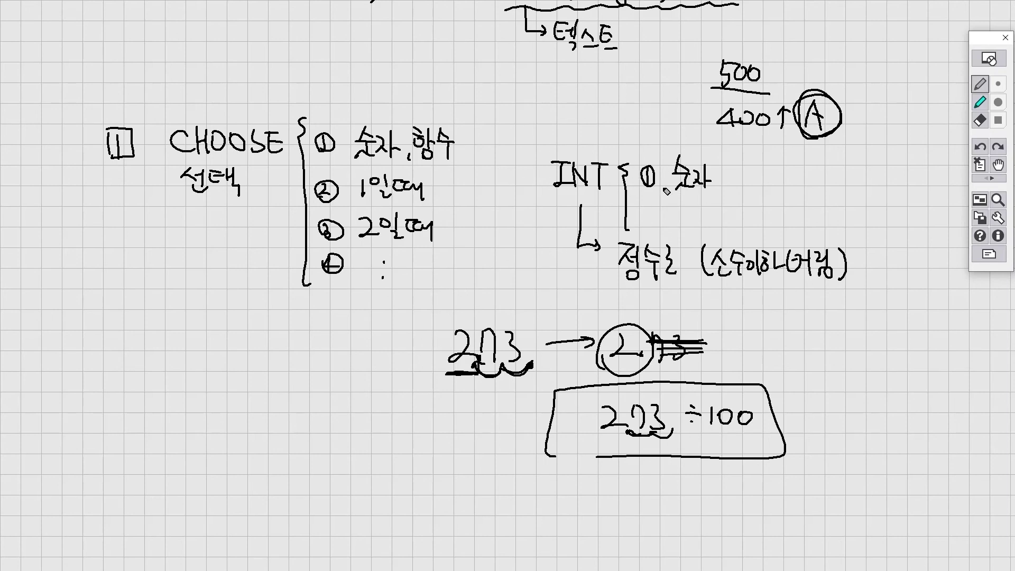
{"action": "left_click", "coordinate": [986, 60]}
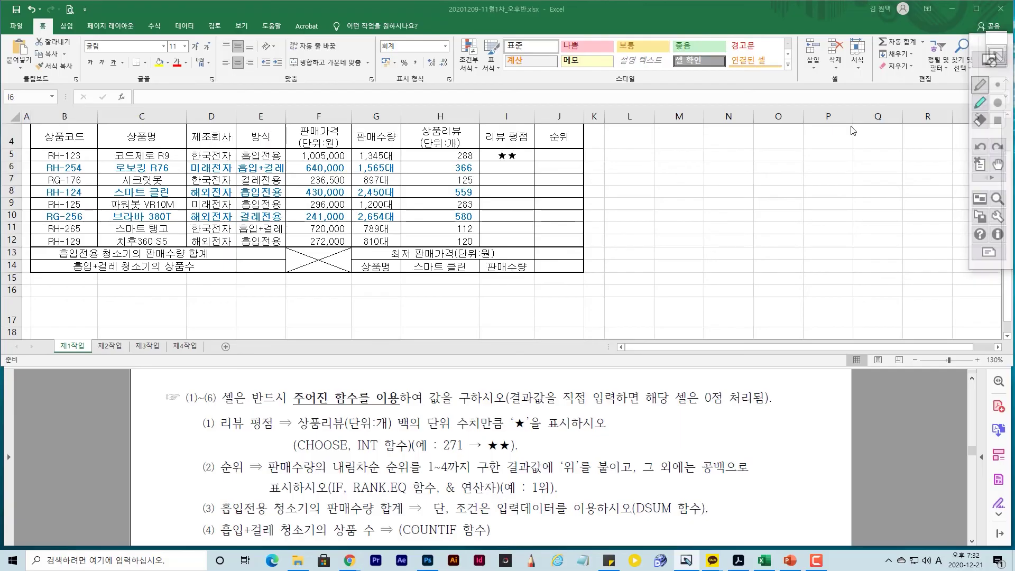
- Fill the CHOOSE formula from I5 down to I12 in the 리뷰 평점 column
{"action": "left_click", "coordinate": [518, 155]}
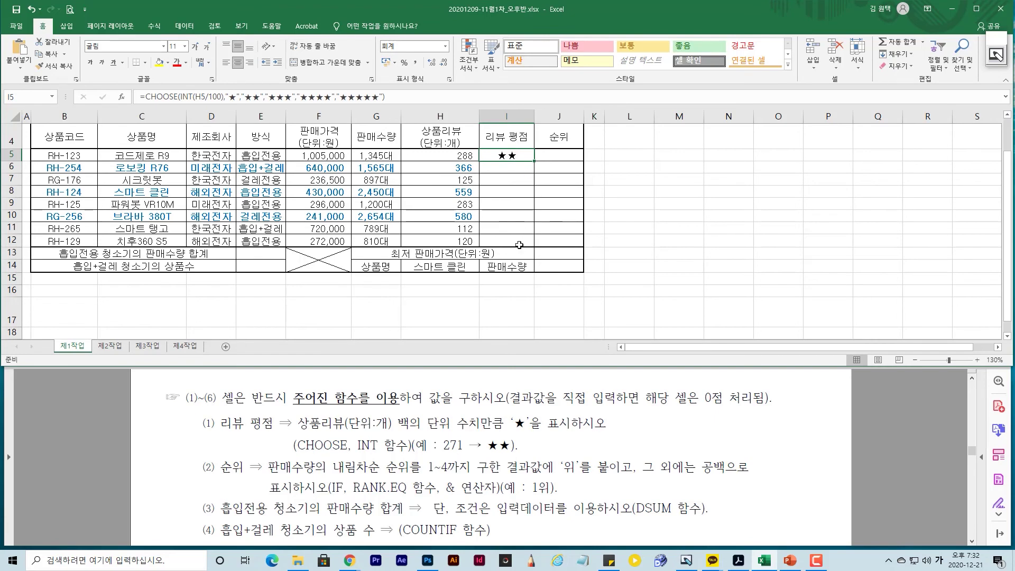
{"action": "scroll", "coordinate": [577, 274], "scroll_direction": "up", "scroll_amount": 1}
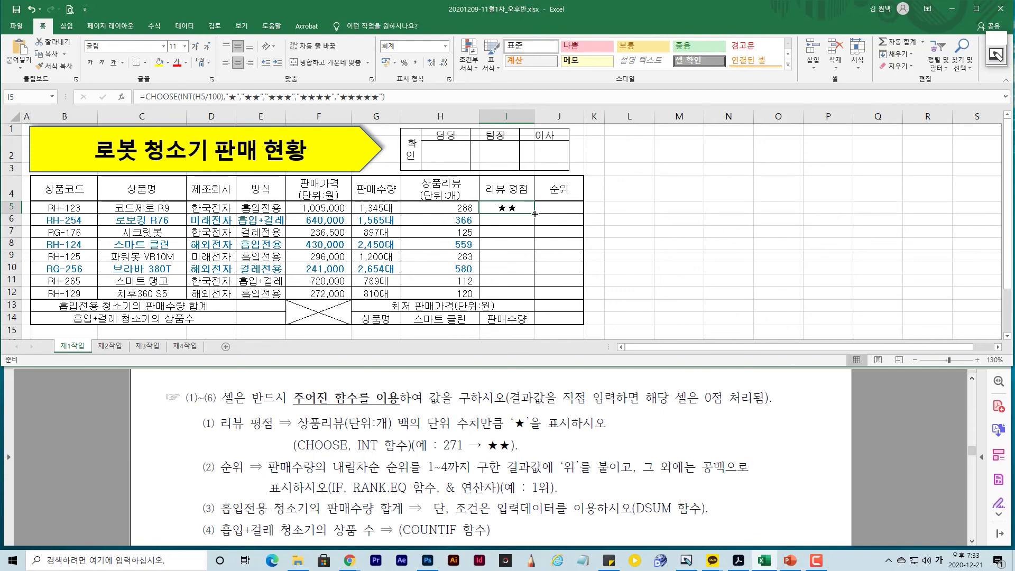
{"action": "left_click_drag", "start_coordinate": [535, 214], "coordinate": [533, 298]}
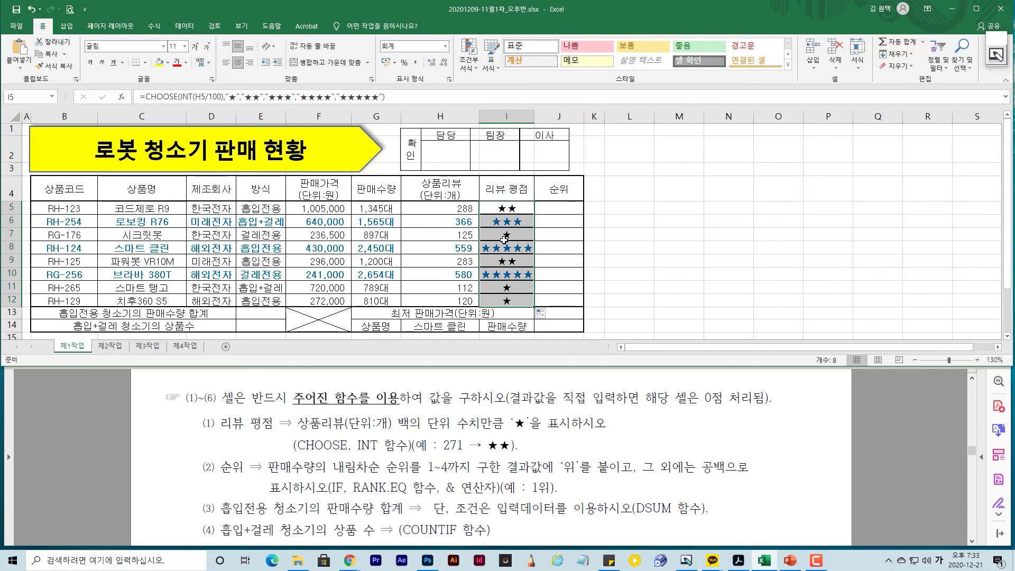
{"action": "left_click", "coordinate": [645, 253]}
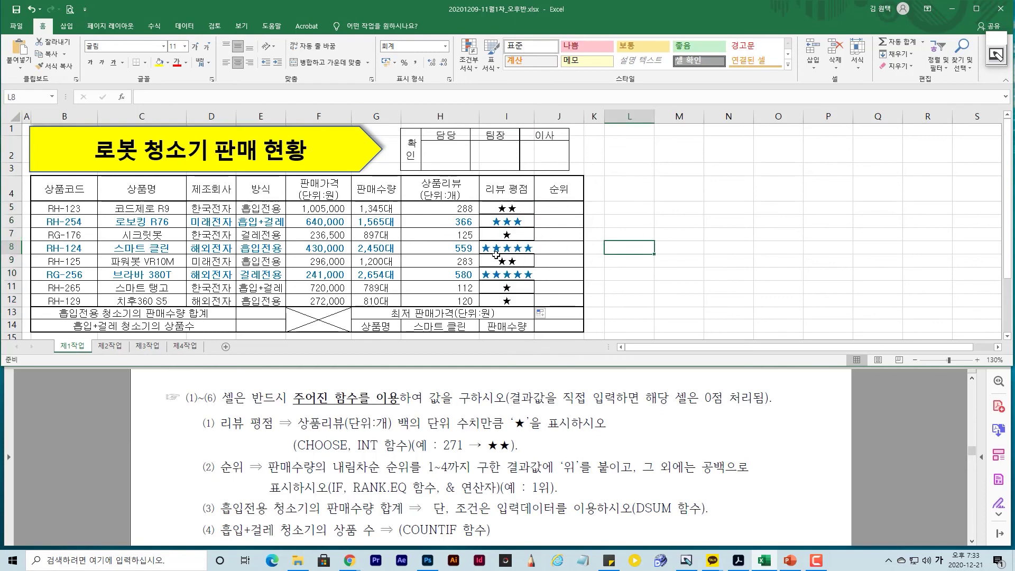
{"action": "left_click", "coordinate": [501, 208]}
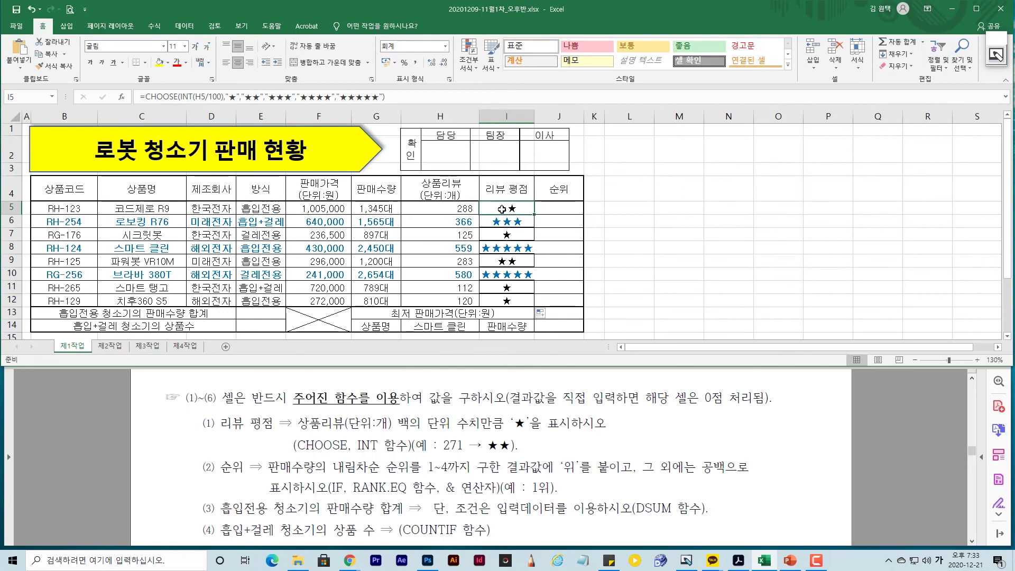
- Change the fill option for the copied 리뷰 평점 cells to 서식 없이 채우기
{"action": "left_click", "coordinate": [679, 221]}
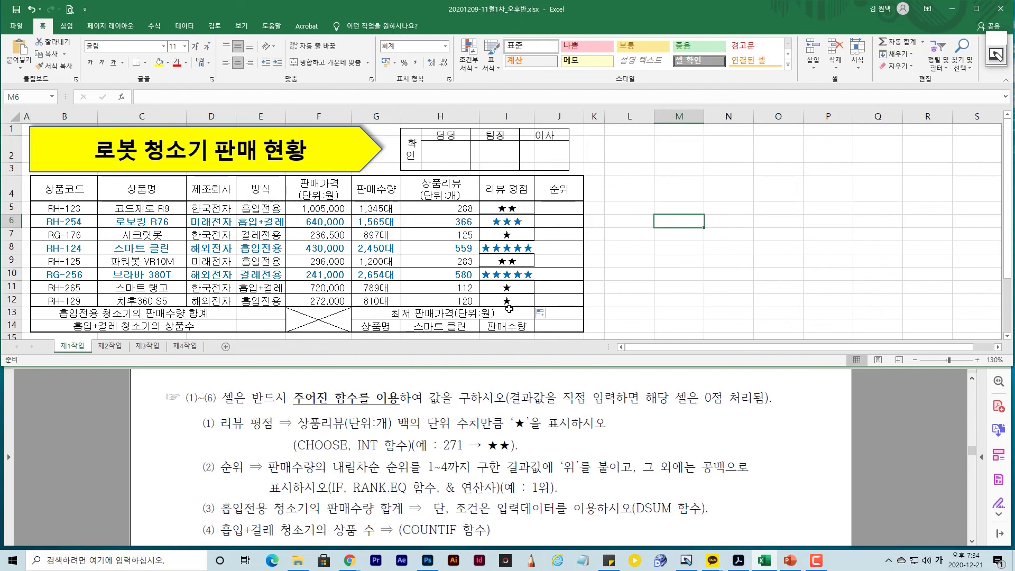
{"action": "left_click", "coordinate": [544, 313]}
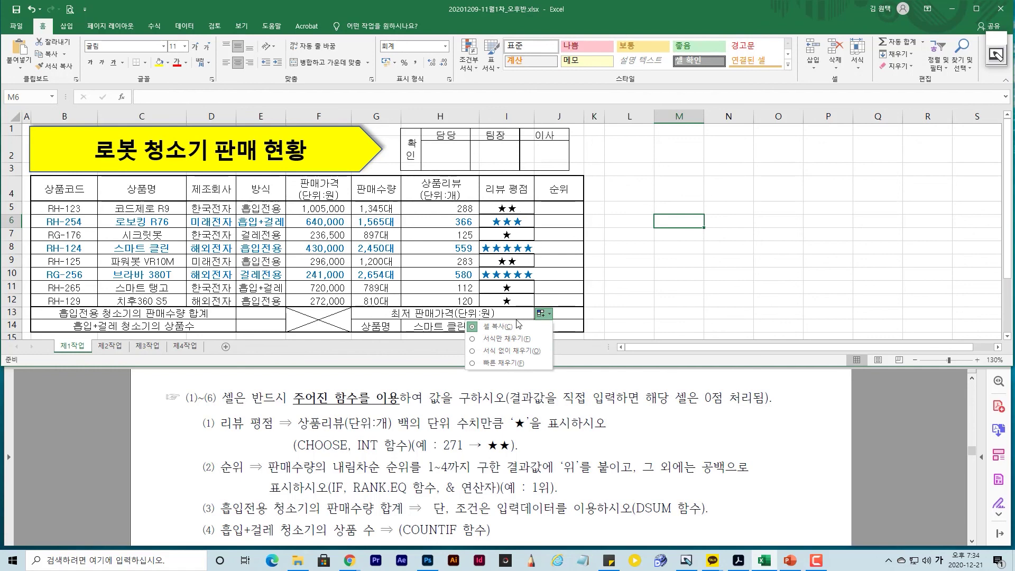
{"action": "left_click", "coordinate": [484, 352]}
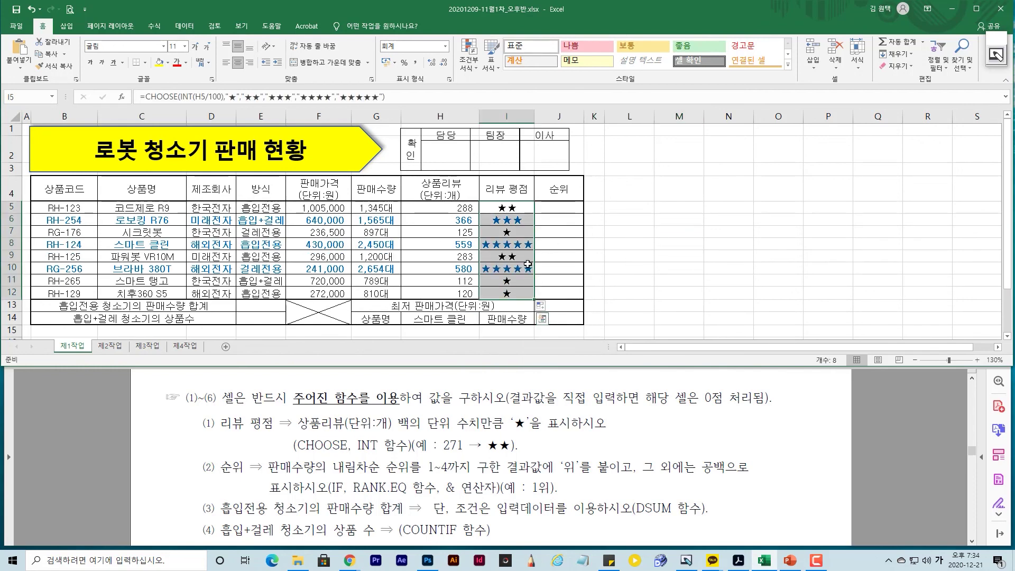
{"action": "left_click", "coordinate": [639, 238]}
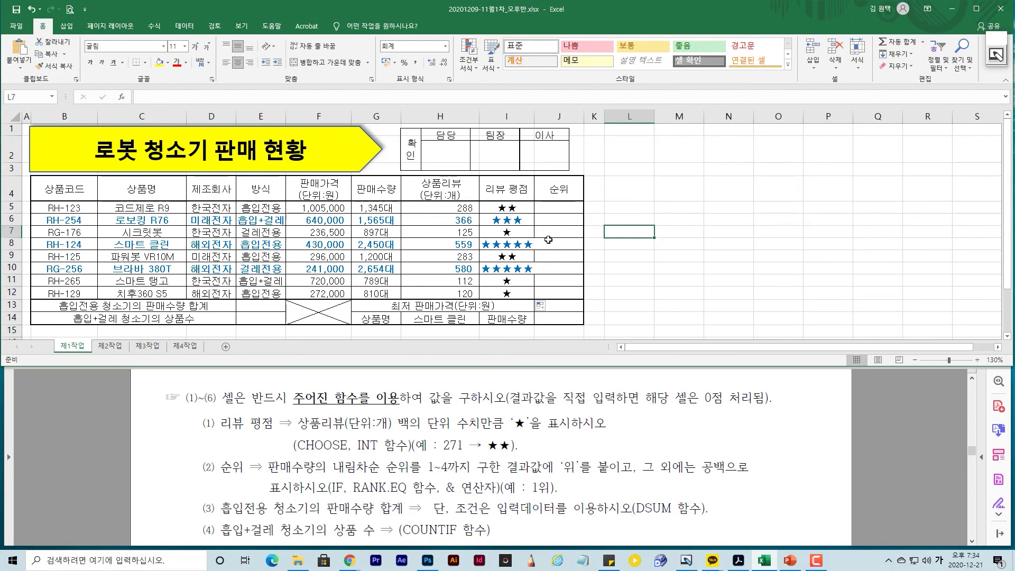
- Widen column I slightly so the five-star ratings fit inside the 리뷰 평점 cells
{"action": "left_click_drag", "start_coordinate": [534, 115], "coordinate": [555, 115]}
{"action": "left_click", "coordinate": [663, 208]}
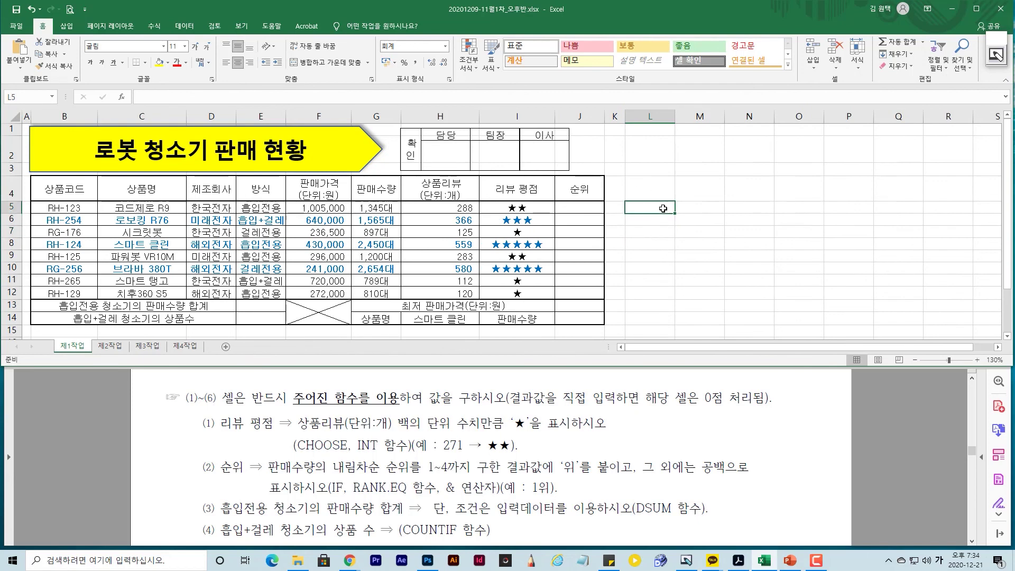